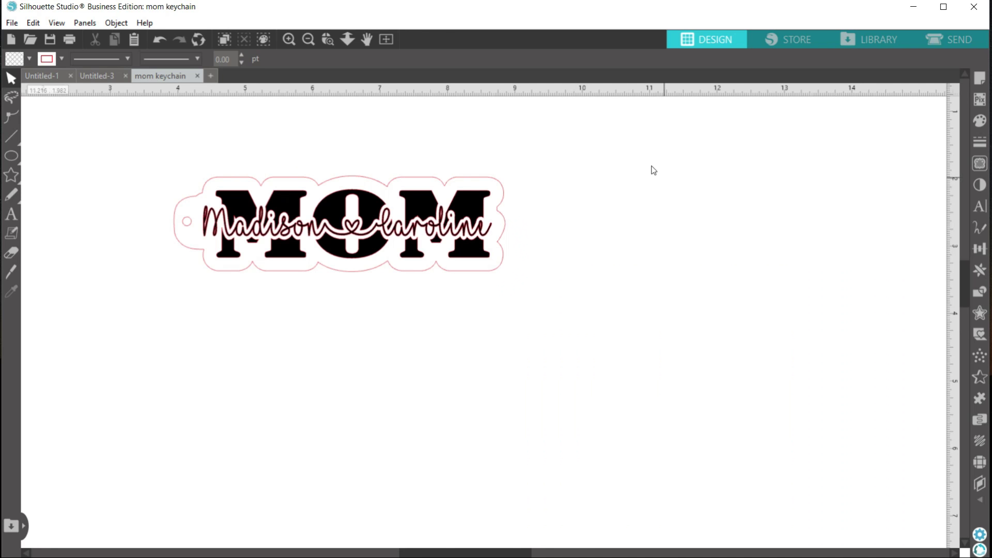
# Step: Delete the old keychain design and add a new text object reading MOM
pyautogui.moveTo(542, 156); pyautogui.dragTo(145, 309)
pyautogui.press('Delete')
pyautogui.press('t')
pyautogui.click(174, 309)
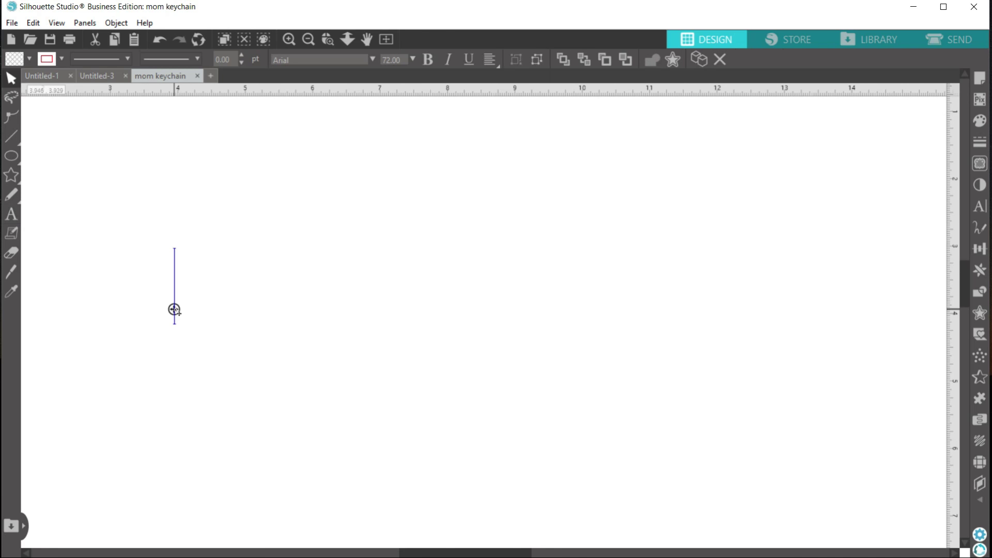
pyautogui.write('MOM')
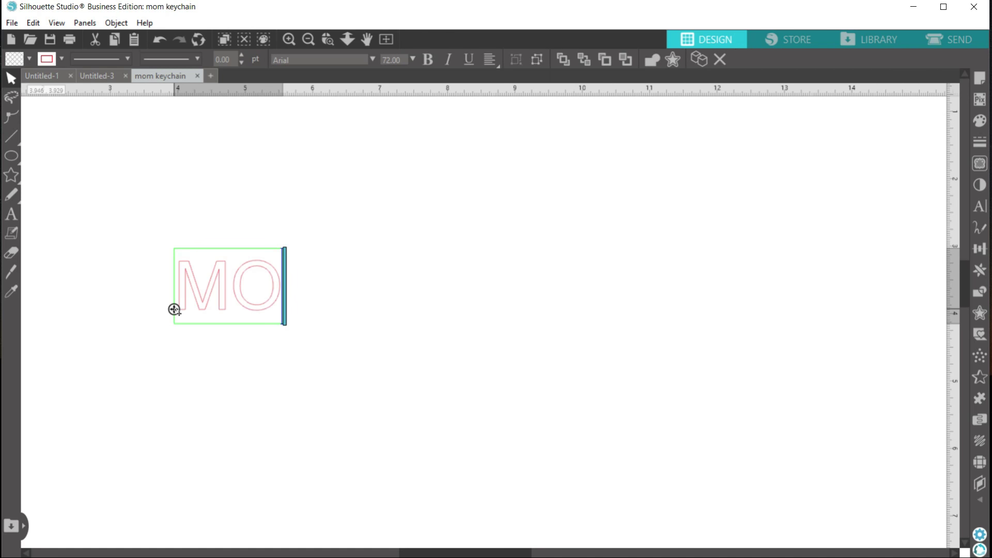
pyautogui.click(192, 333)
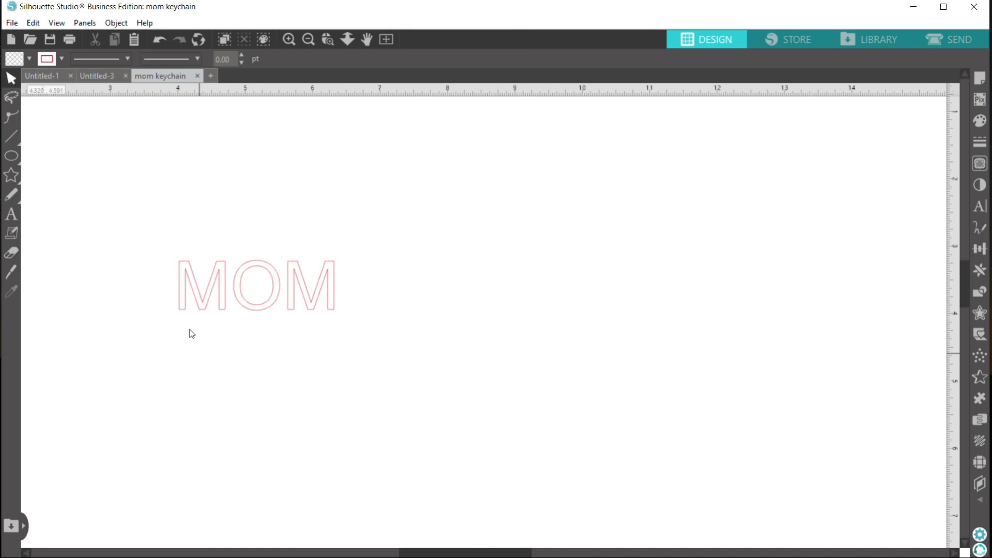
# Step: Add a second text line below MOM with the two first names run together
pyautogui.click(148, 381)
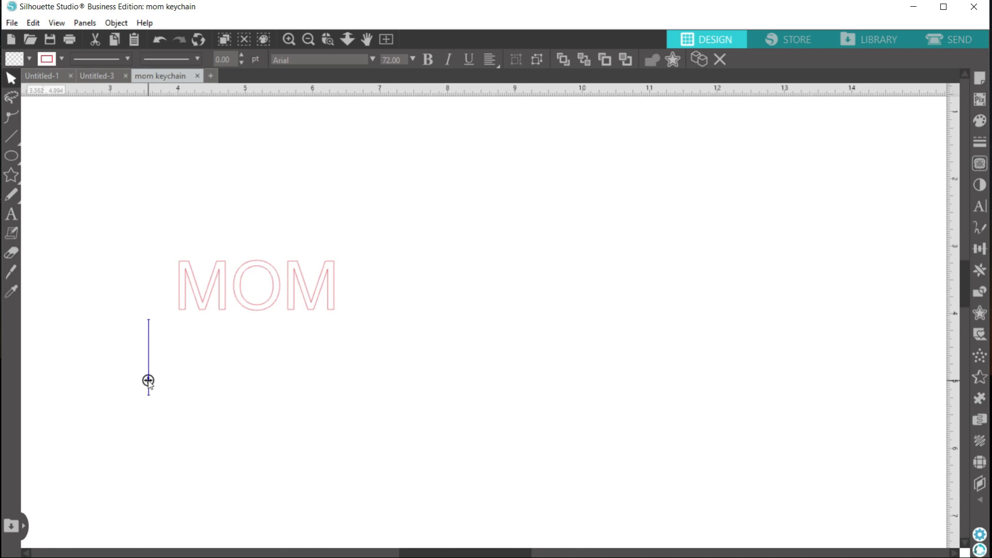
pyautogui.write('Madal')
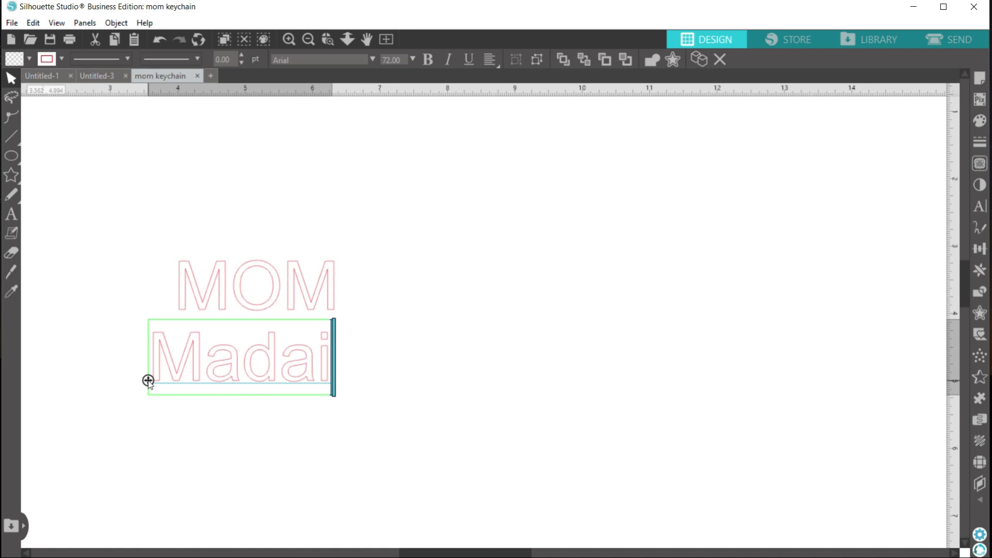
pyautogui.press('BackSpace')
pyautogui.press('BackSpace')
pyautogui.write('isonCa')
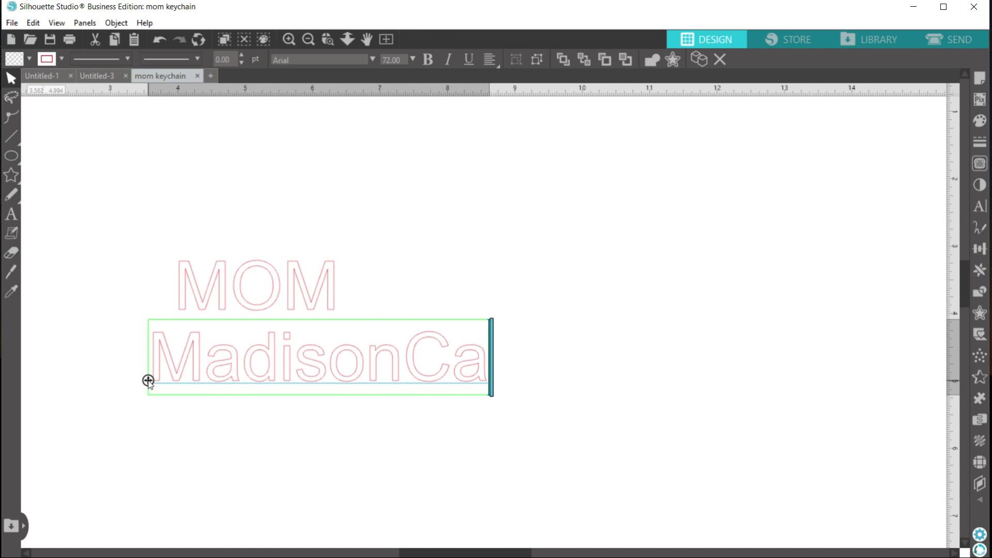
pyautogui.write('roline')
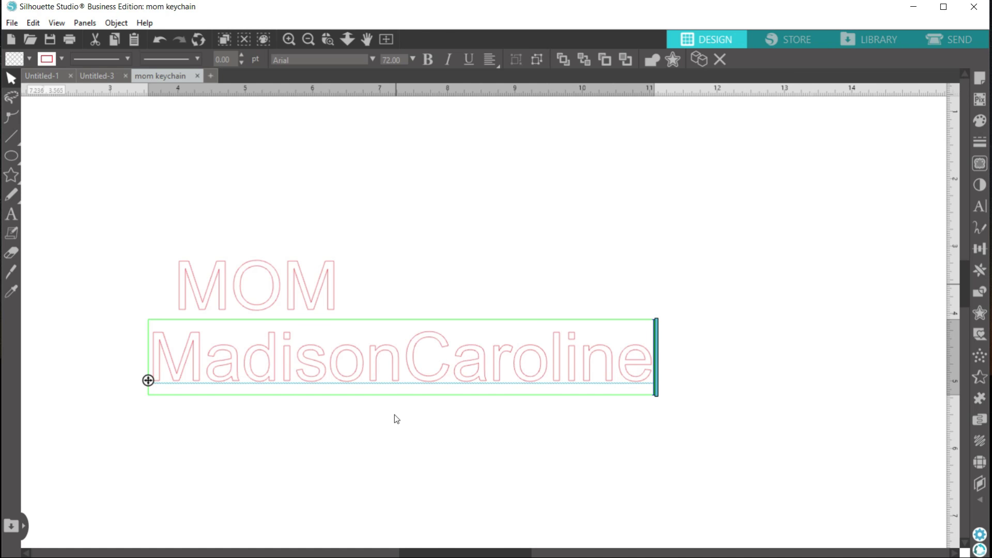
pyautogui.click(413, 421)
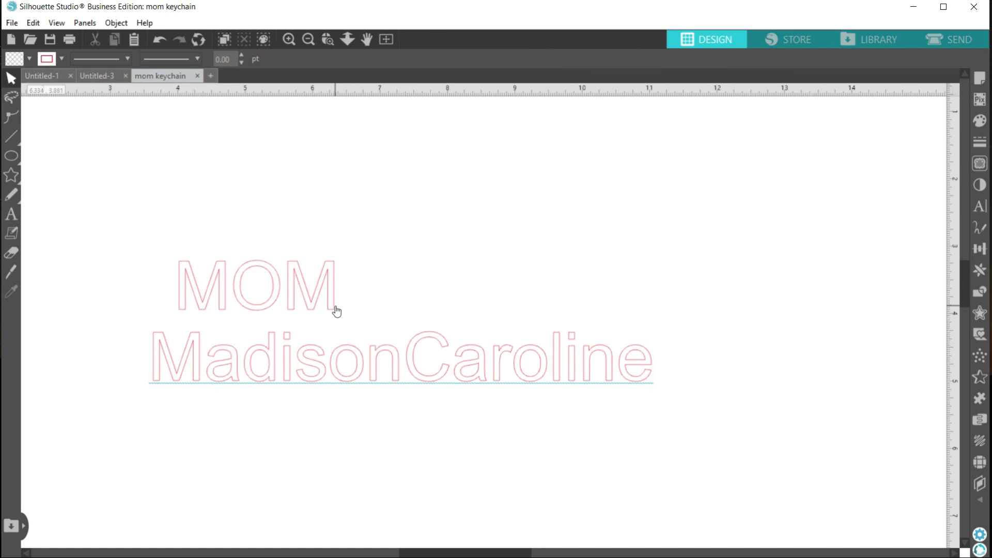
# Step: Move MOM up and set it in Bernard MT Condensed
pyautogui.moveTo(336, 309); pyautogui.dragTo(359, 210)
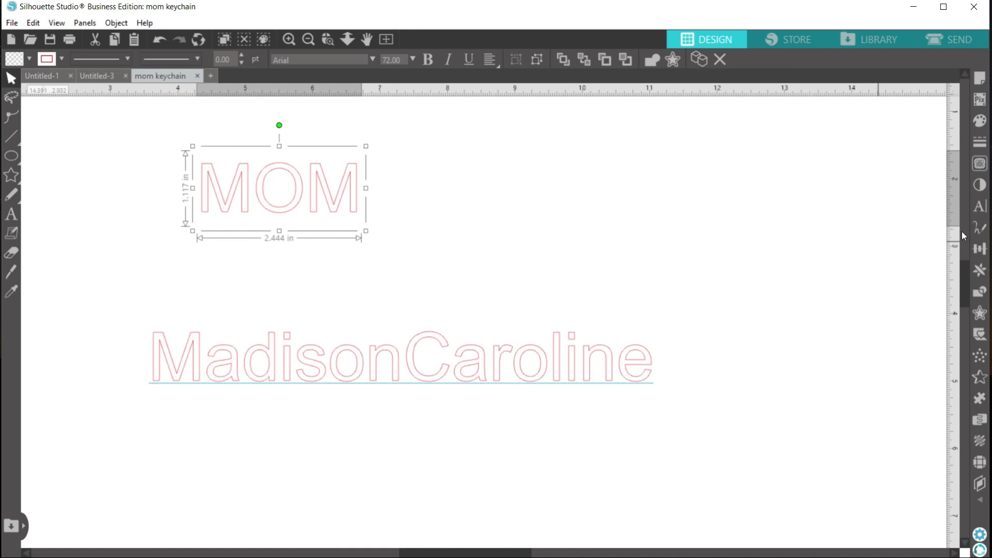
pyautogui.click(980, 207)
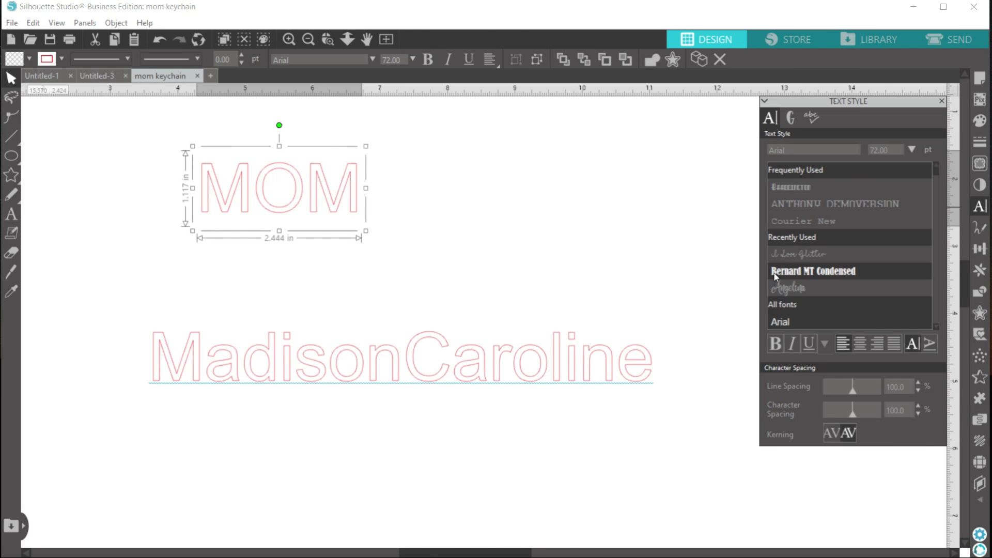
pyautogui.click(807, 271)
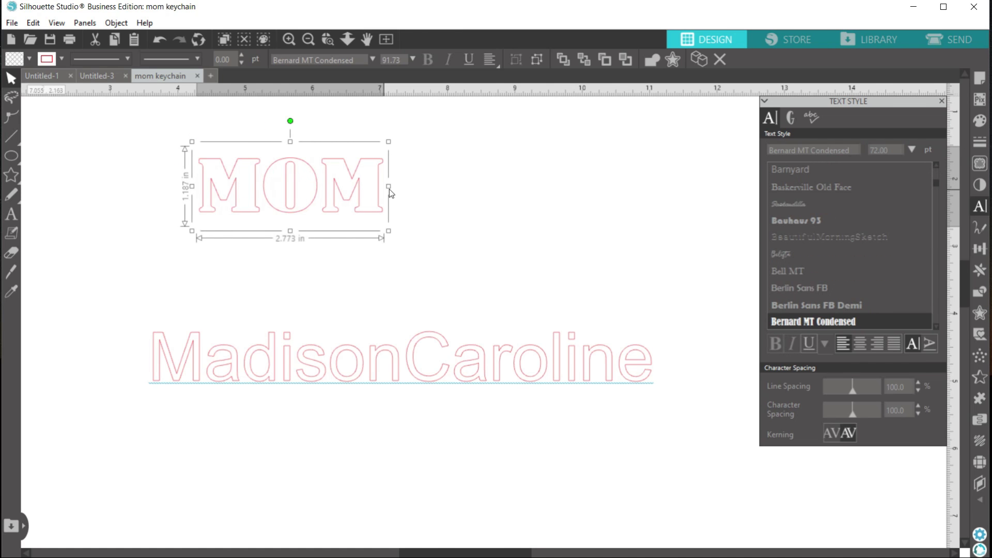
# Step: Shrink the names line to about 5.3 in wide and switch its font to I Love Glitter
pyautogui.click(345, 379)
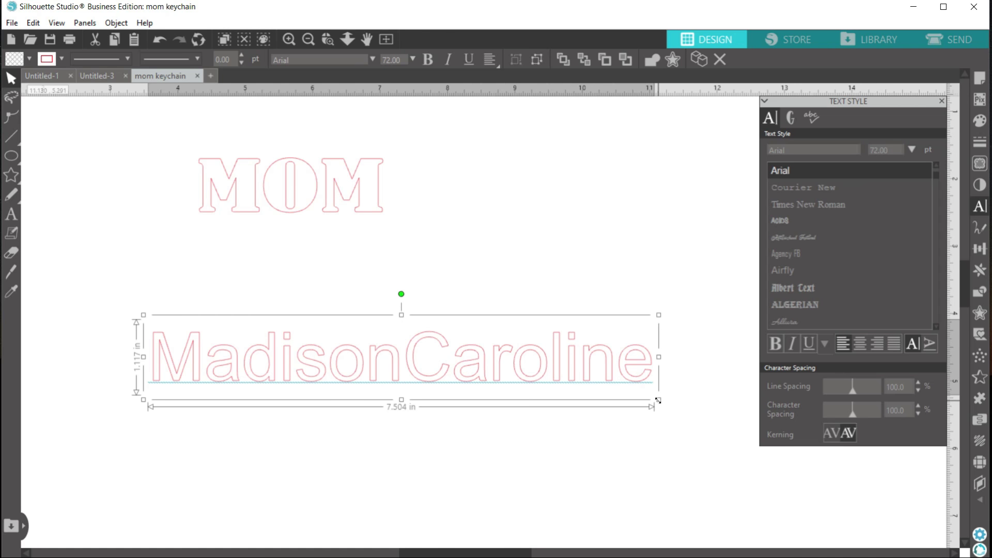
pyautogui.moveTo(659, 406); pyautogui.dragTo(512, 388)
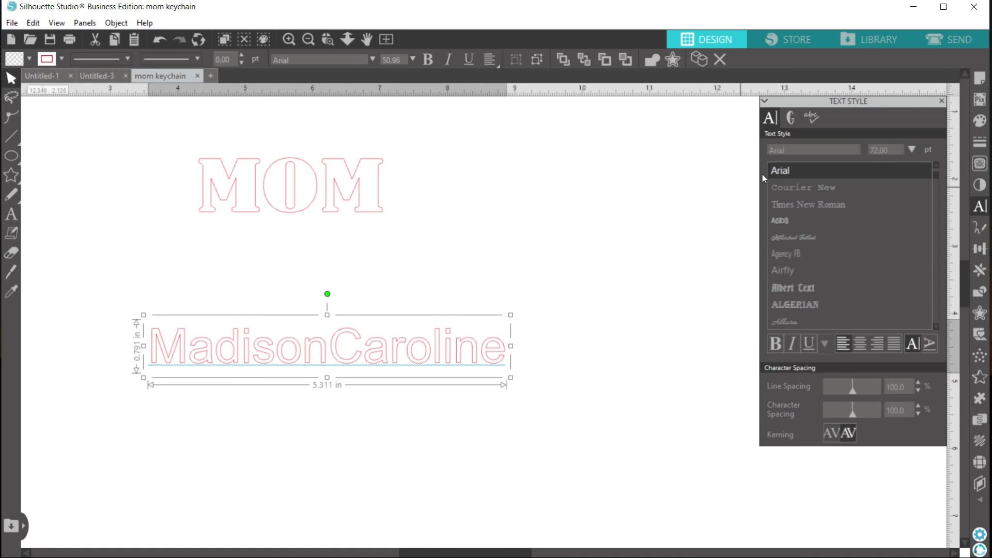
pyautogui.click(798, 149)
pyautogui.write('i love Glitter')
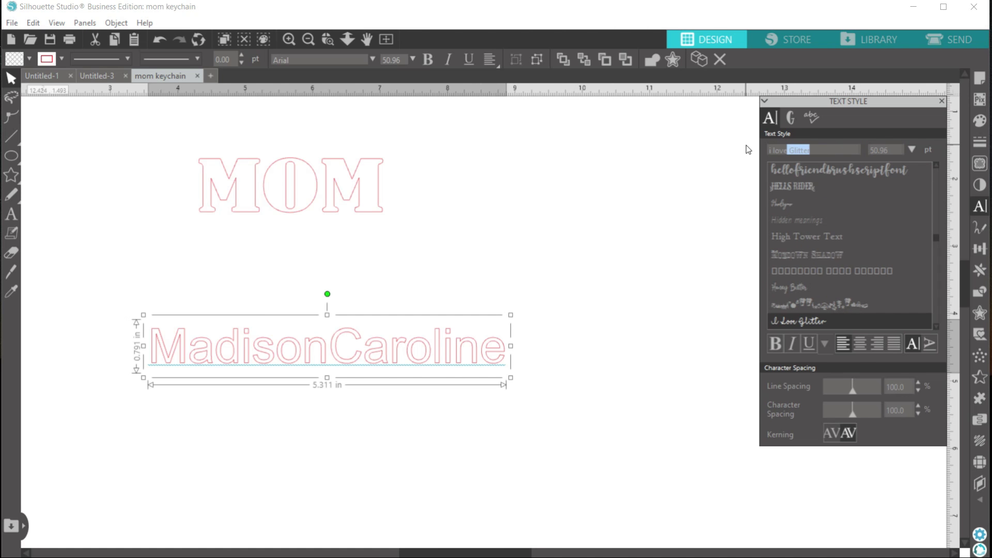
# Step: Insert a heart glyph between the two first names
pyautogui.doubleClick(313, 353)
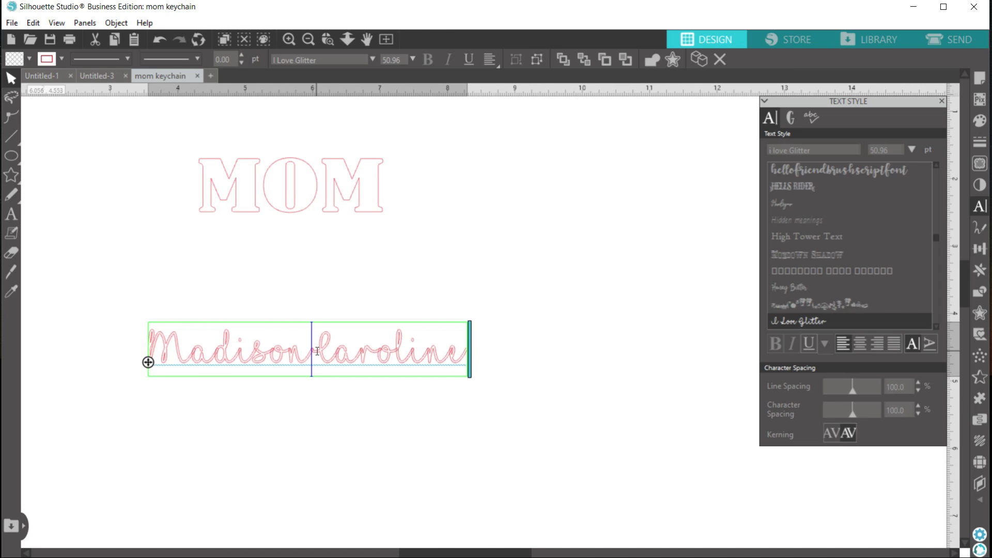
pyautogui.hotkey('ctrl', 'v')
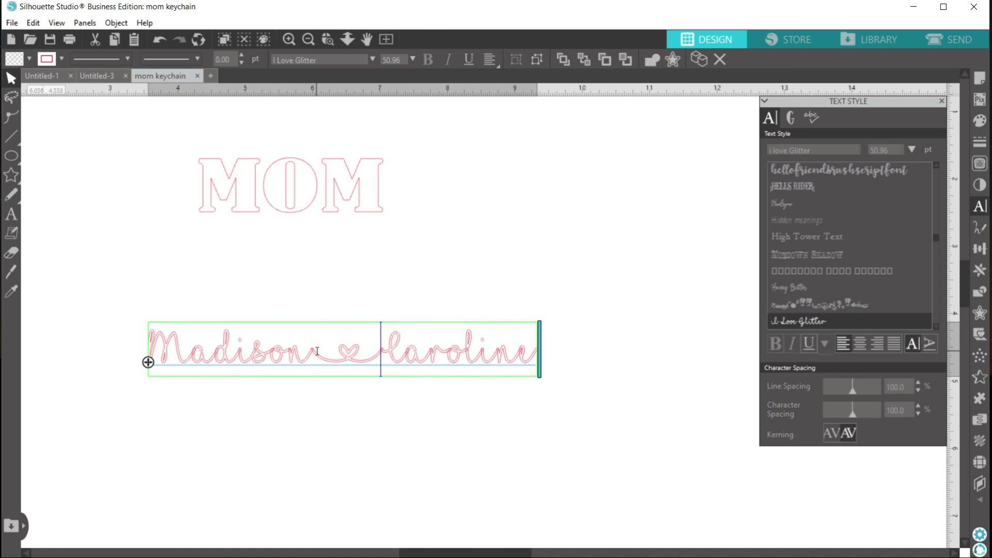
pyautogui.click(317, 382)
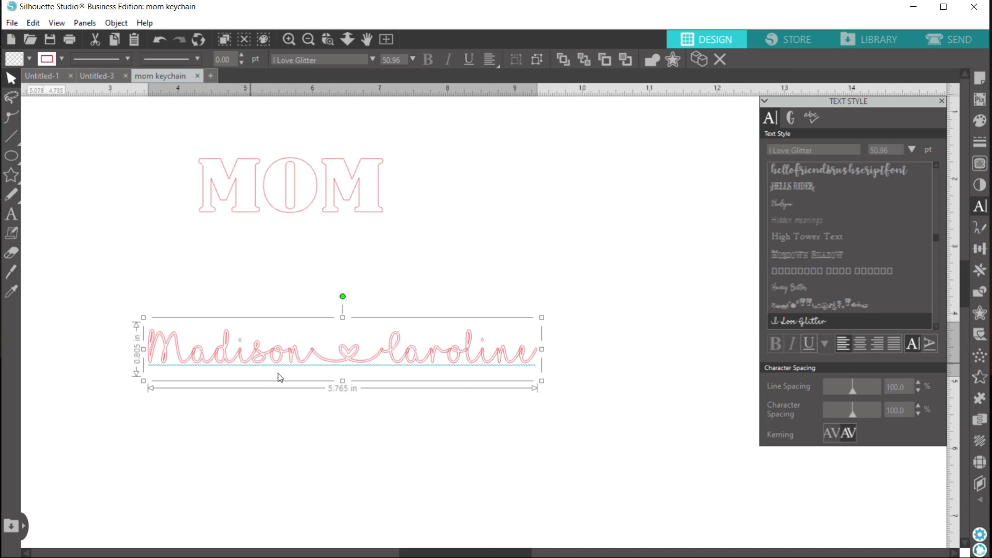
# Step: Weld the script names into one shape and group them
pyautogui.rightClick(408, 354)
pyautogui.click(457, 352)
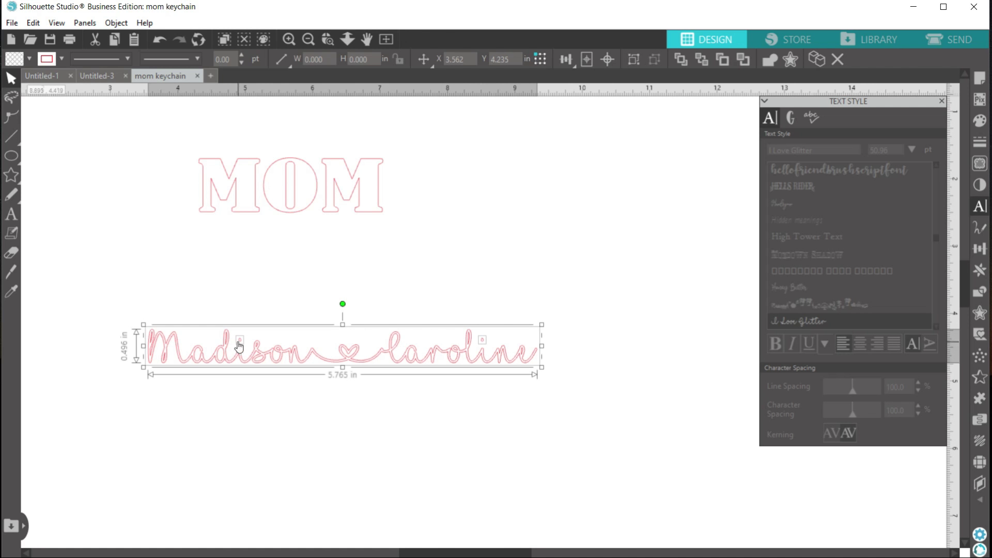
pyautogui.rightClick(406, 358)
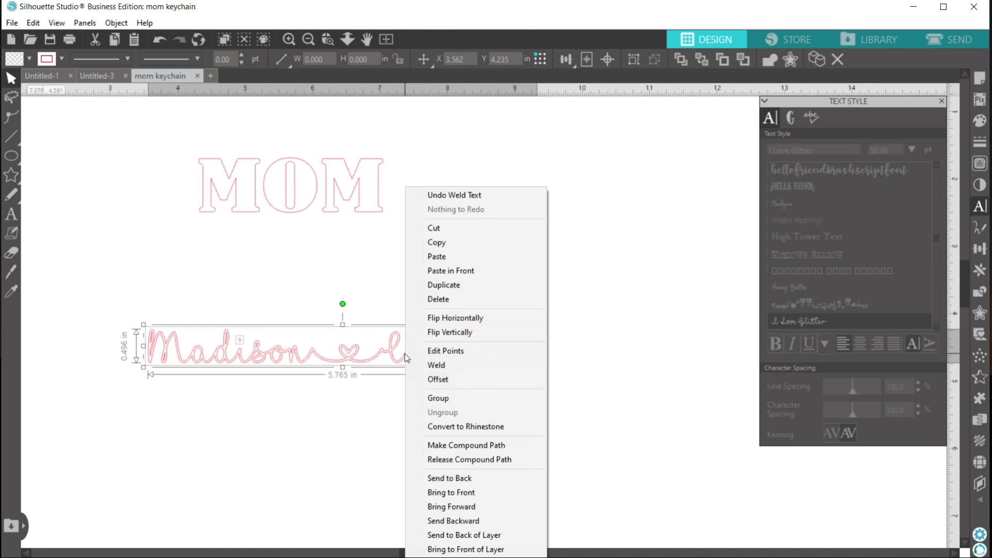
pyautogui.click(438, 396)
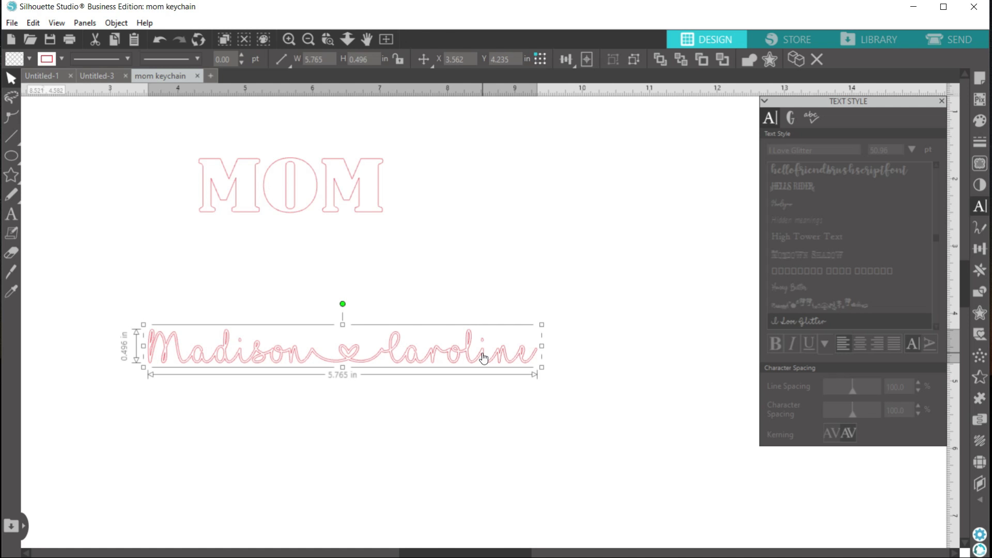
# Step: Apply a rounded offset of about 0.06 in around the names (5.886 in wide), then lower MOM toward them
pyautogui.click(981, 314)
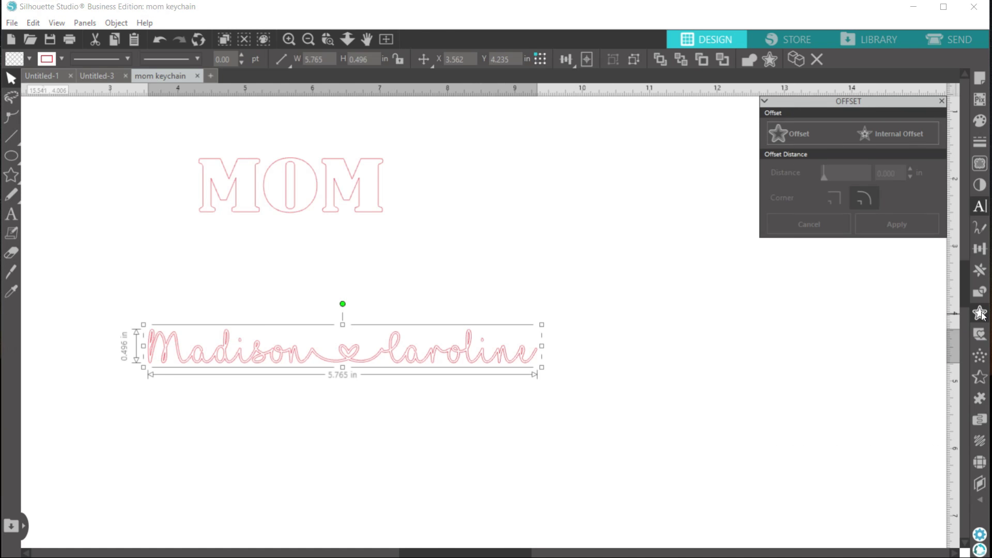
pyautogui.click(786, 135)
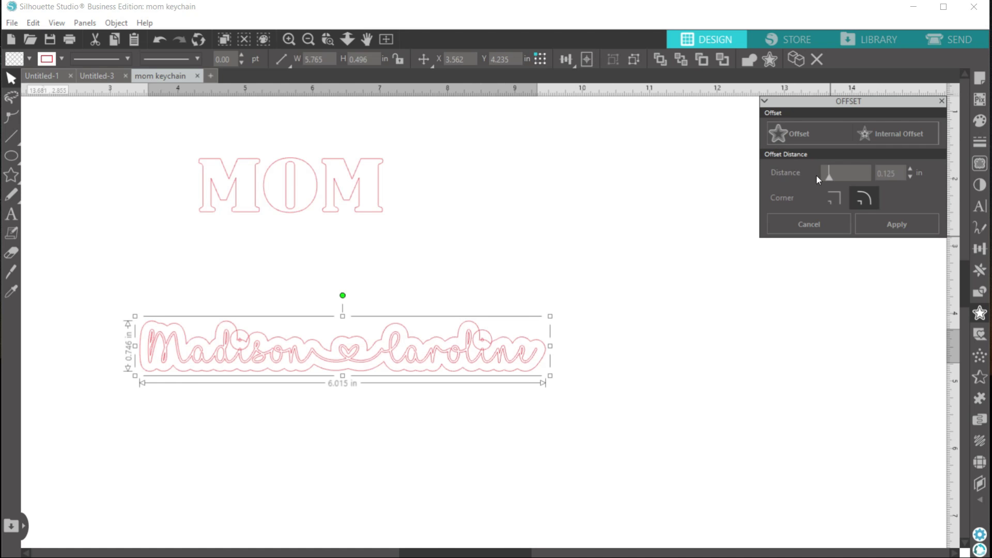
pyautogui.click(910, 177)
pyautogui.click(909, 177)
pyautogui.click(909, 177)
pyautogui.click(910, 177)
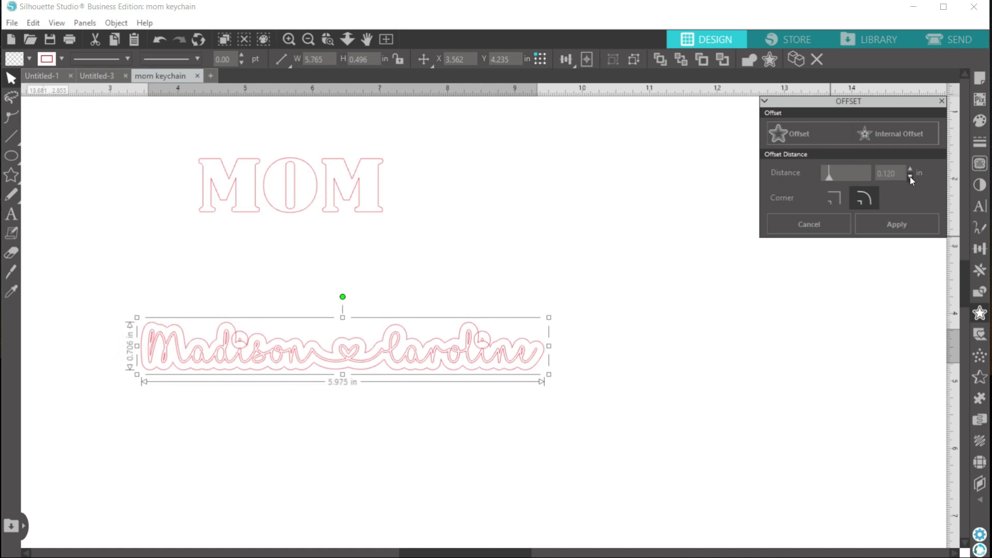
pyautogui.click(910, 176)
pyautogui.click(910, 176)
pyautogui.click(909, 176)
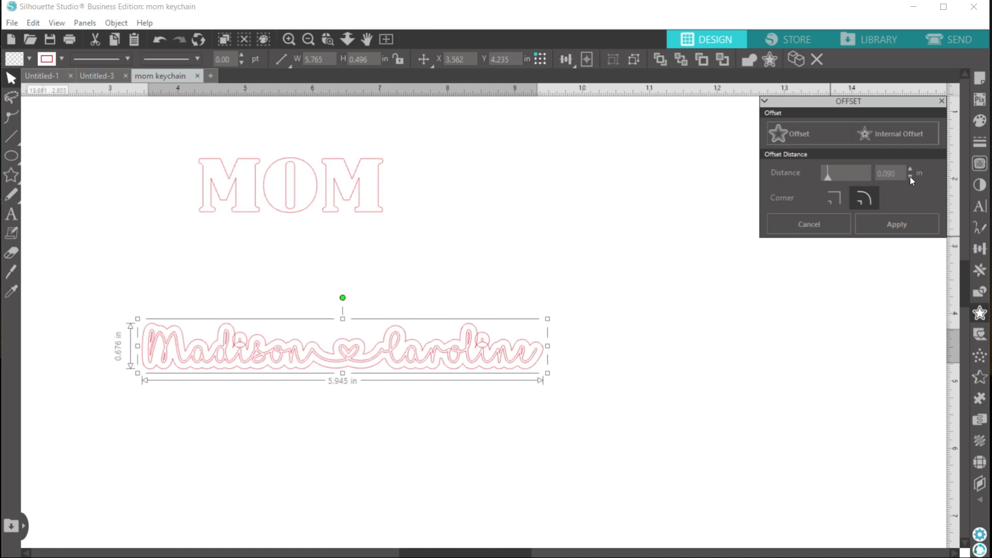
pyautogui.click(910, 176)
pyautogui.click(909, 177)
pyautogui.click(909, 177)
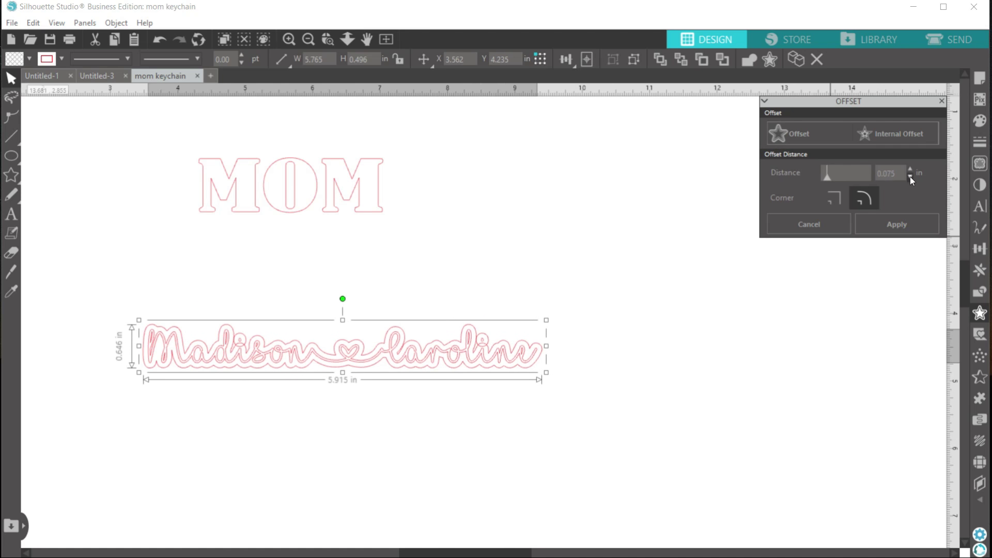
pyautogui.click(910, 177)
pyautogui.click(909, 177)
pyautogui.click(910, 177)
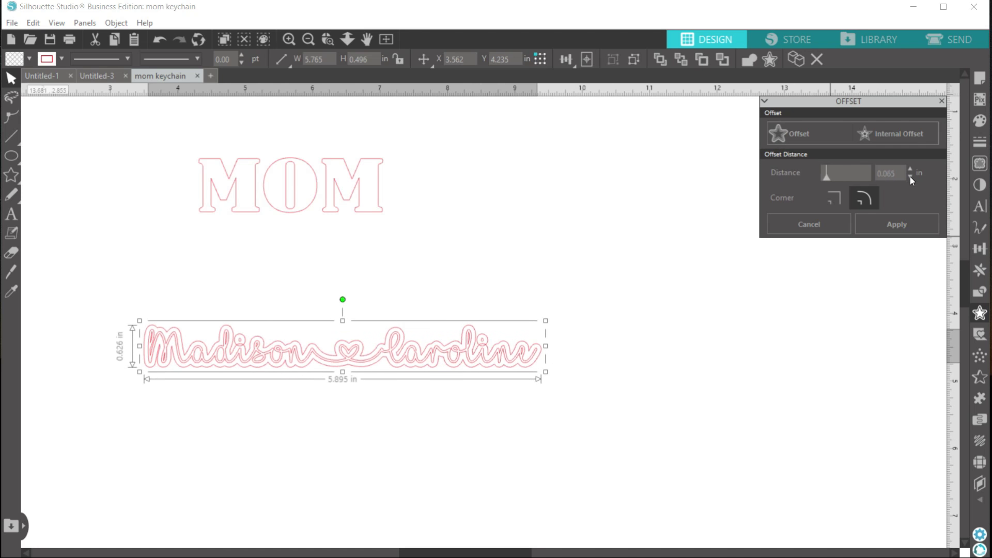
pyautogui.click(909, 177)
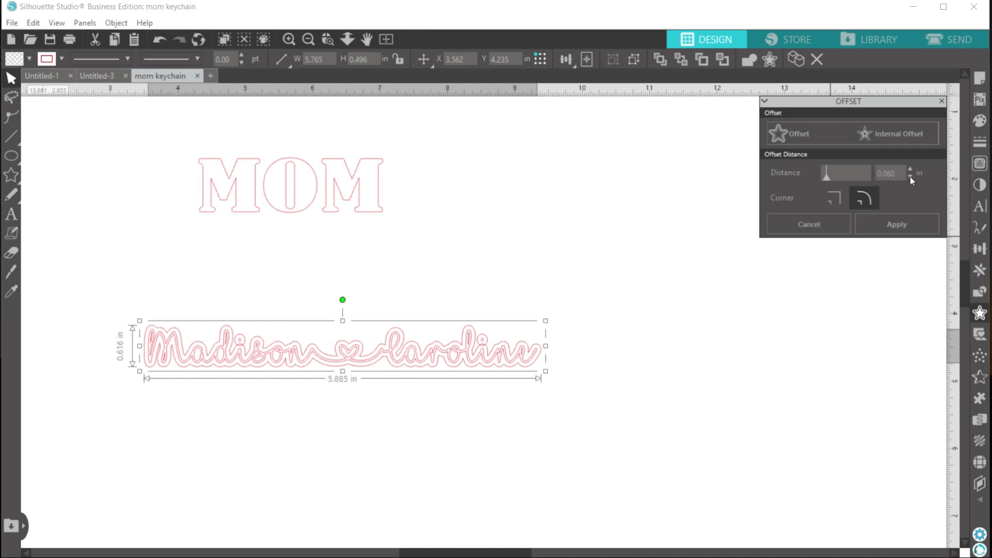
pyautogui.click(880, 225)
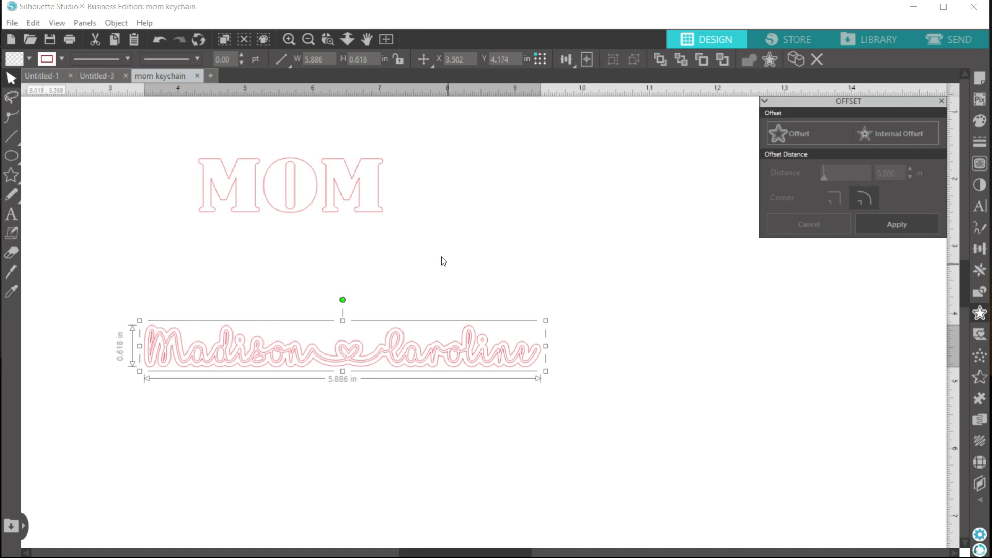
pyautogui.moveTo(381, 214); pyautogui.dragTo(424, 257)
# Step: Group the names with their offset outline and place them across MOM
pyautogui.click(532, 351)
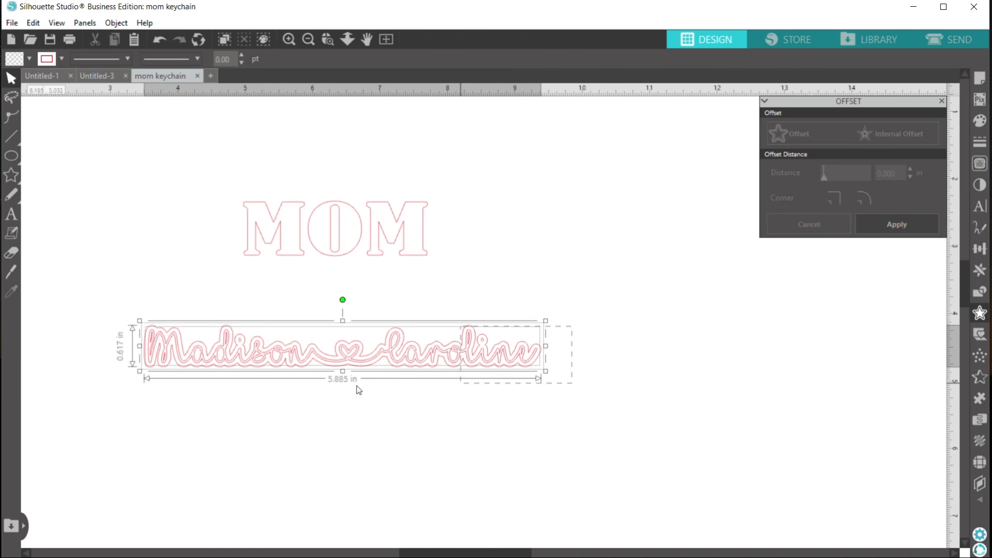
pyautogui.click(364, 361)
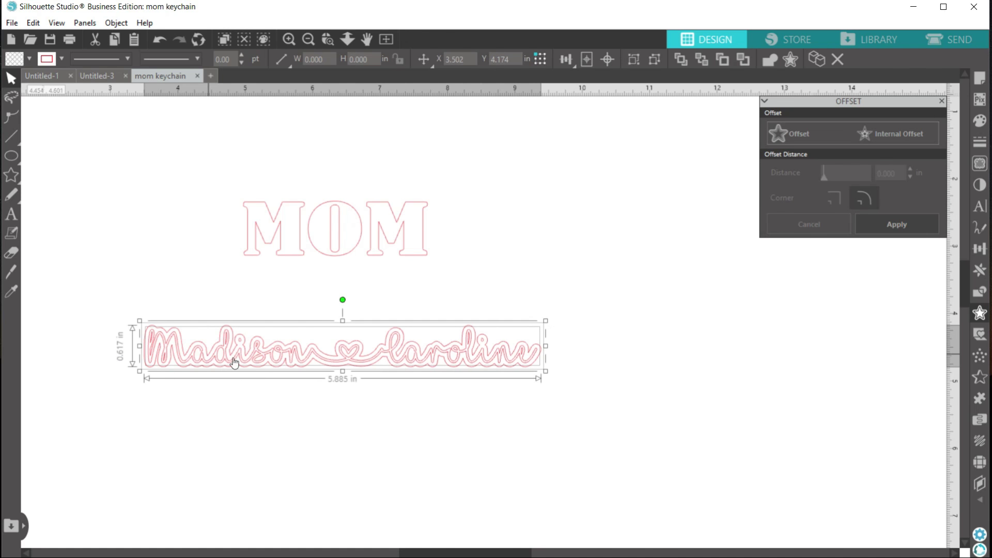
pyautogui.rightClick(466, 357)
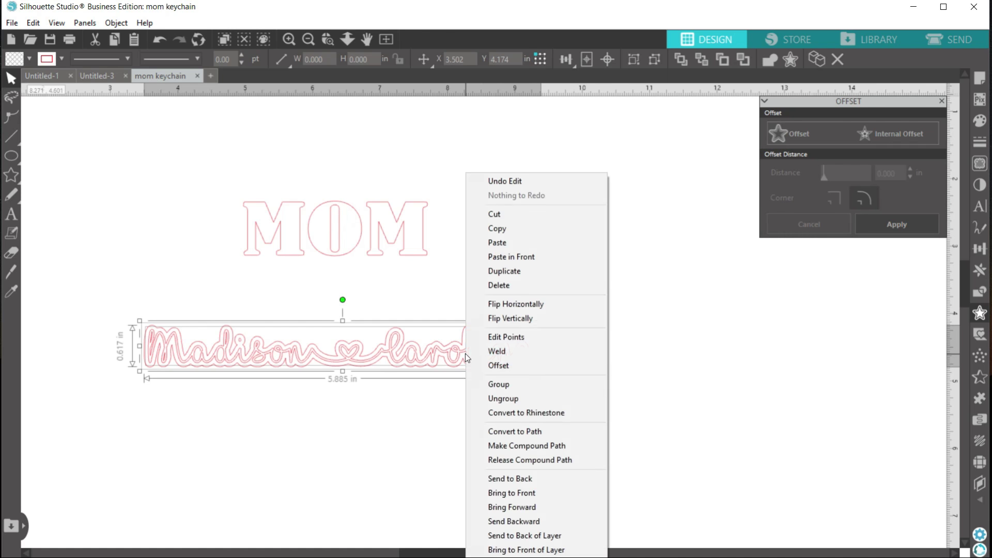
pyautogui.click(509, 385)
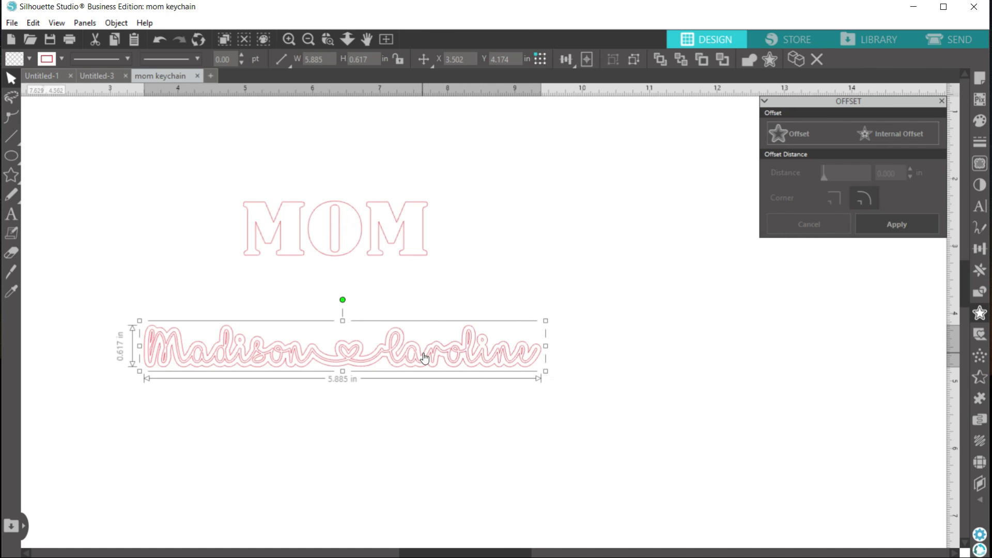
pyautogui.moveTo(421, 354); pyautogui.dragTo(542, 262)
pyautogui.click(420, 261)
pyautogui.click(504, 351)
pyautogui.click(532, 259)
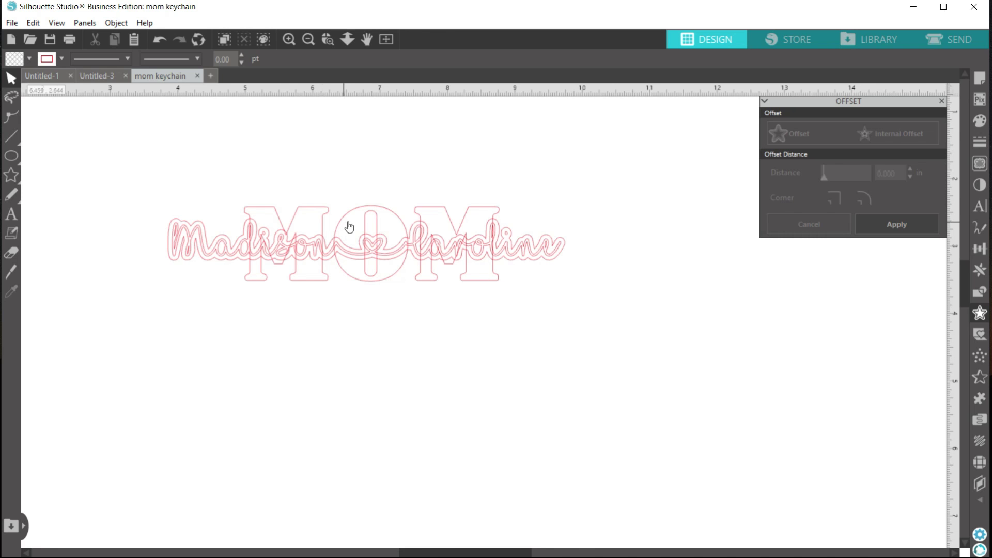
# Step: Narrow the outlined names from both sides to 4.495 in wide
pyautogui.click(244, 250)
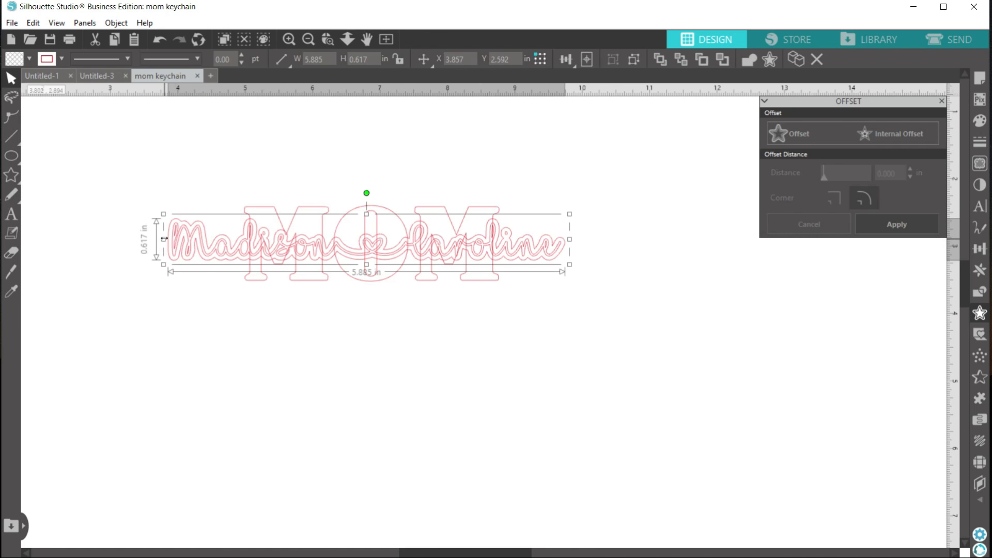
pyautogui.moveTo(163, 239); pyautogui.dragTo(213, 240)
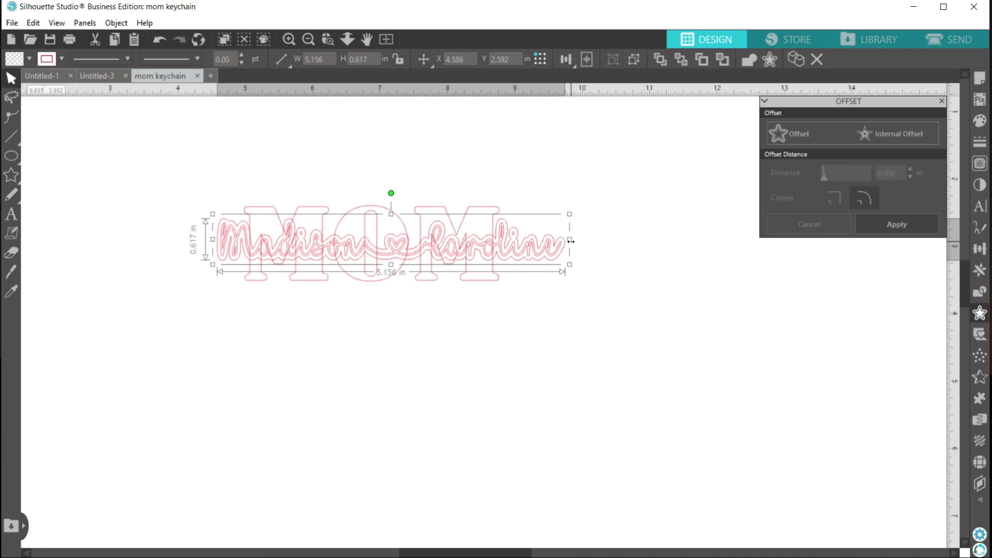
pyautogui.moveTo(570, 241); pyautogui.dragTo(521, 255)
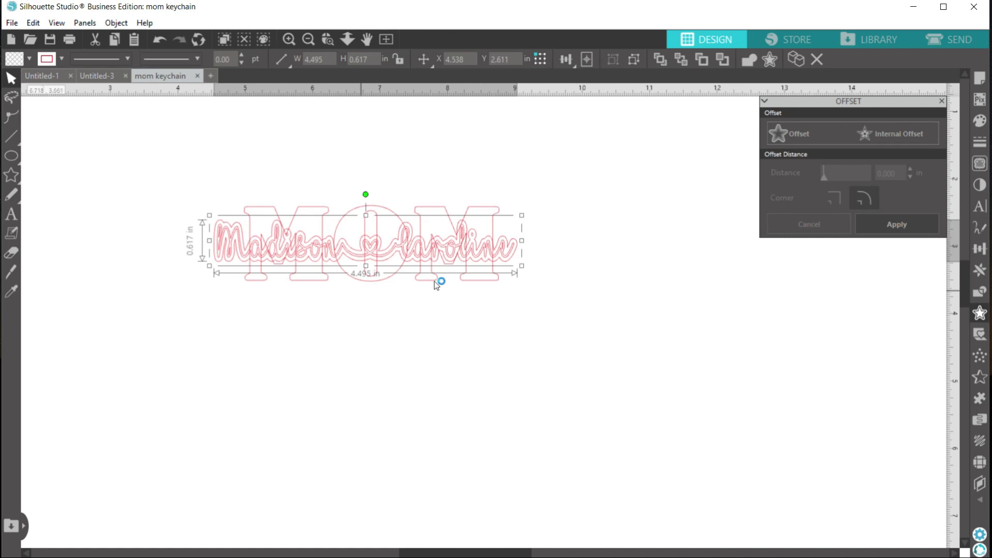
# Step: Ungroup the resized script names from their offset outline
pyautogui.click(453, 298)
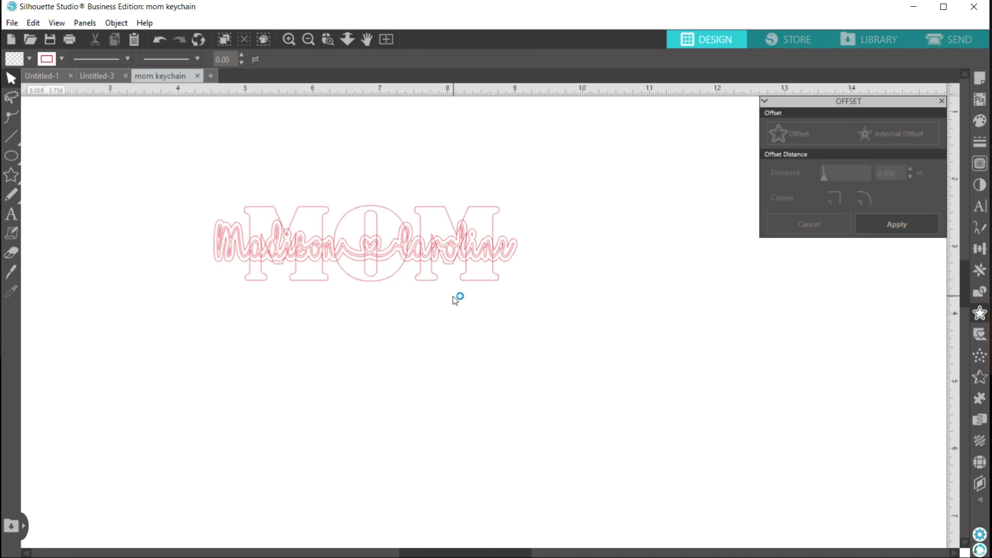
pyautogui.click(227, 250)
pyautogui.rightClick(228, 250)
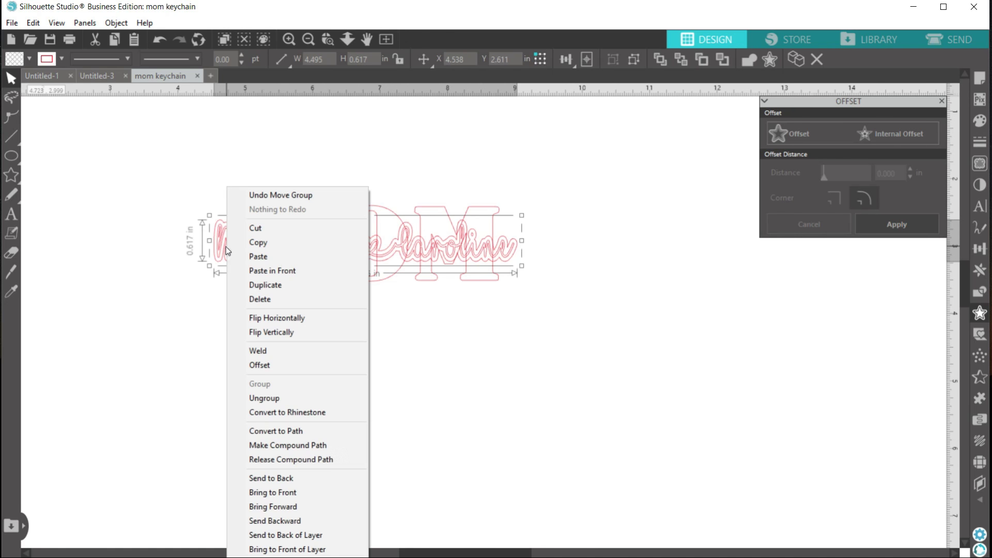
pyautogui.click(251, 398)
pyautogui.click(215, 361)
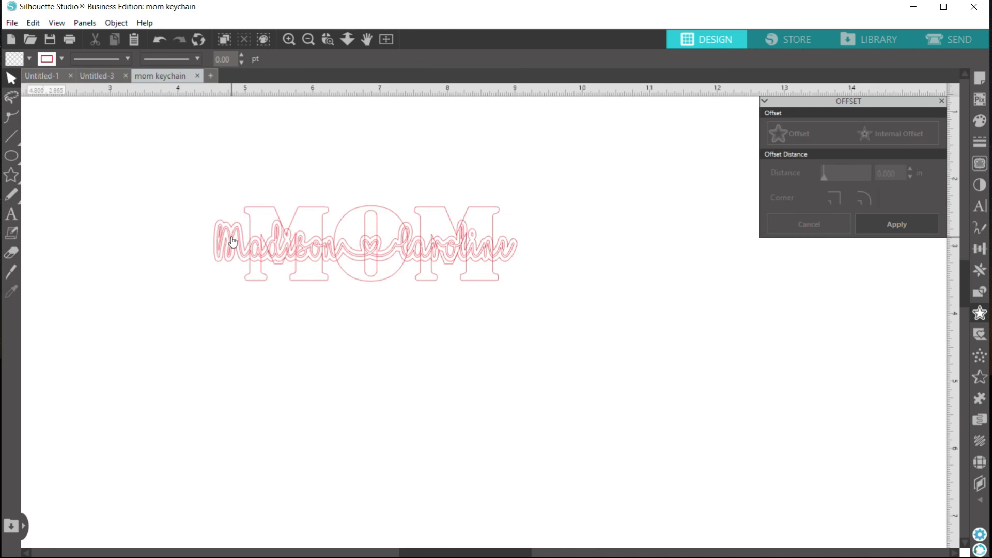
# Step: Drag the thin script names down below the design
pyautogui.moveTo(232, 242); pyautogui.dragTo(233, 382)
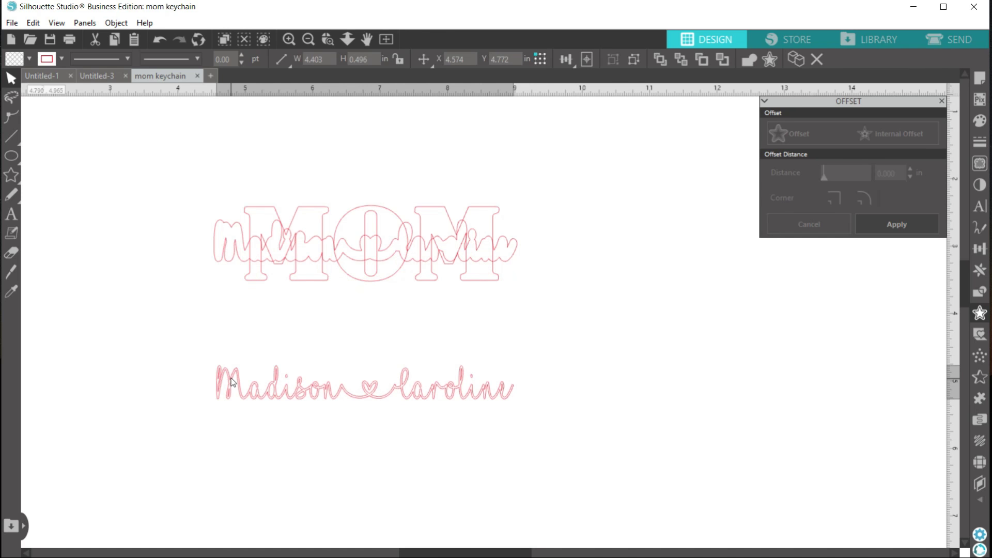
pyautogui.moveTo(233, 382); pyautogui.dragTo(237, 351)
pyautogui.click(227, 343)
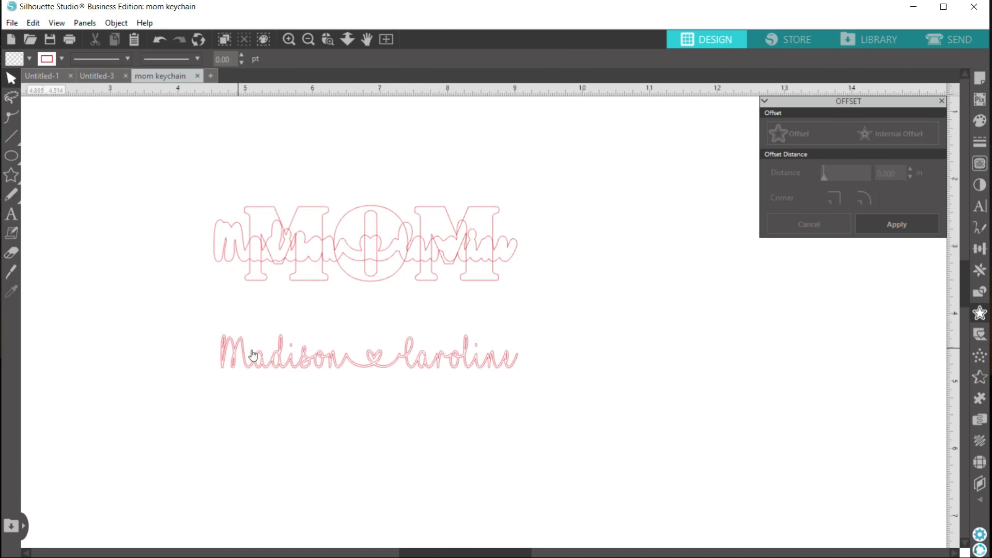
# Step: Fill MOM pink and the names' offset outline blue
pyautogui.click(499, 219)
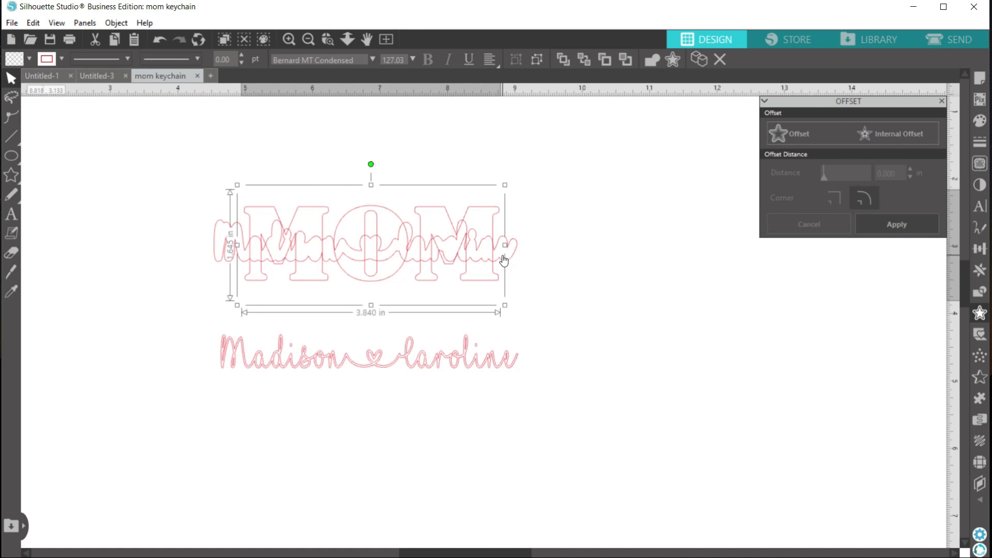
pyautogui.click(981, 124)
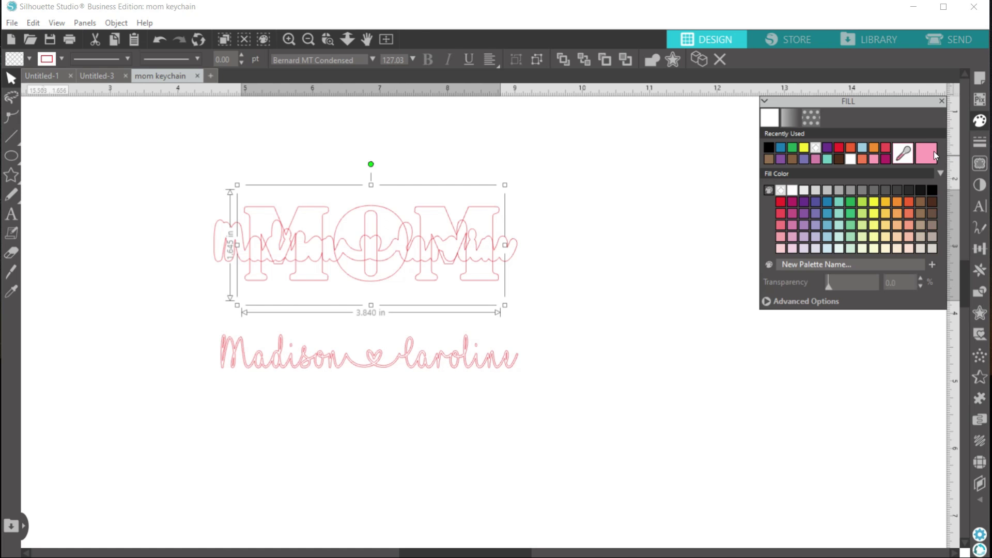
pyautogui.click(928, 153)
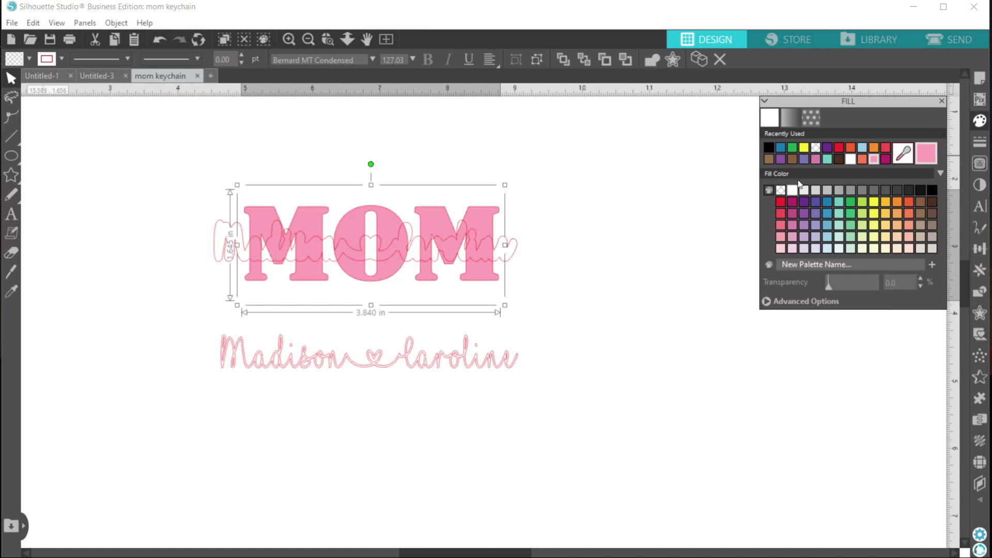
pyautogui.click(518, 251)
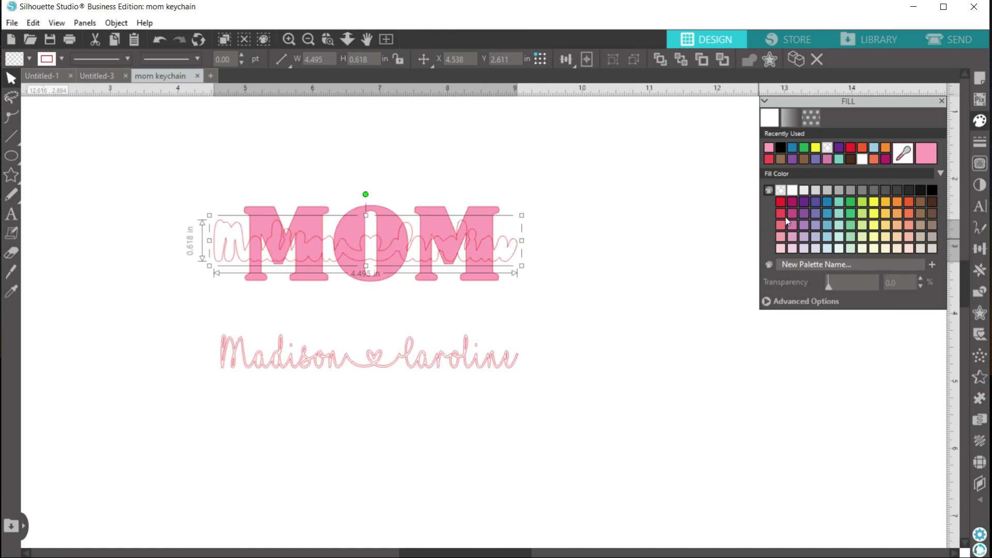
pyautogui.click(826, 201)
pyautogui.click(540, 289)
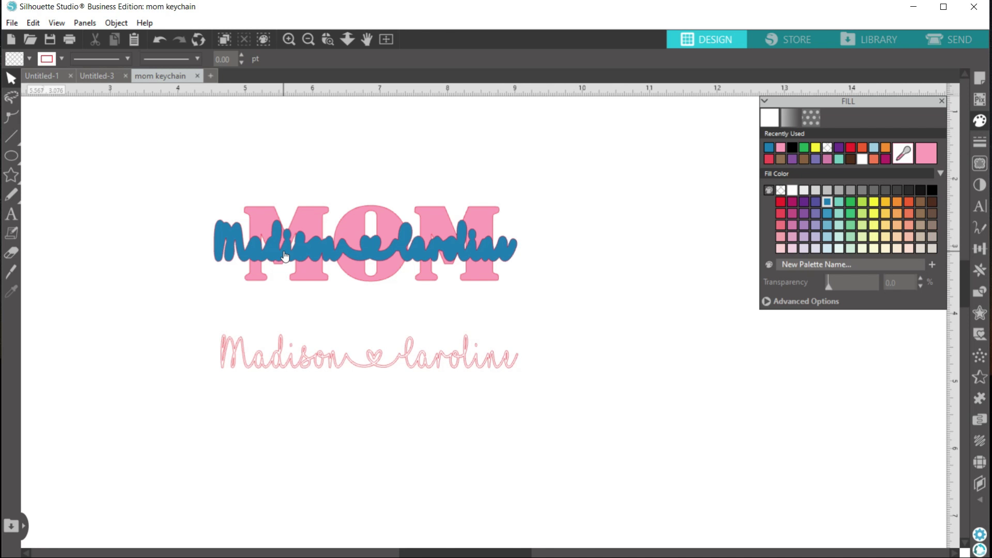
# Step: Send the blue offset outline to the back, behind MOM
pyautogui.click(507, 252)
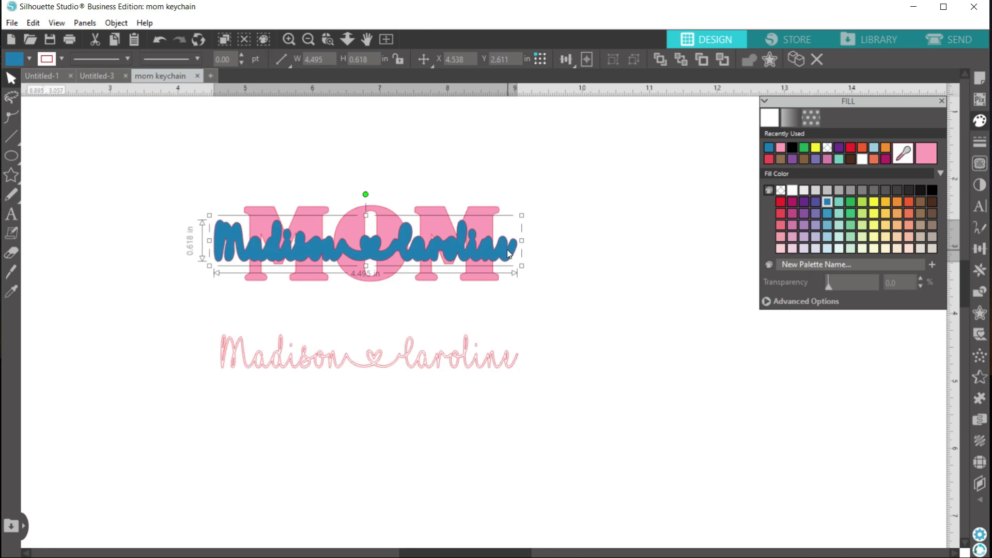
pyautogui.click(680, 60)
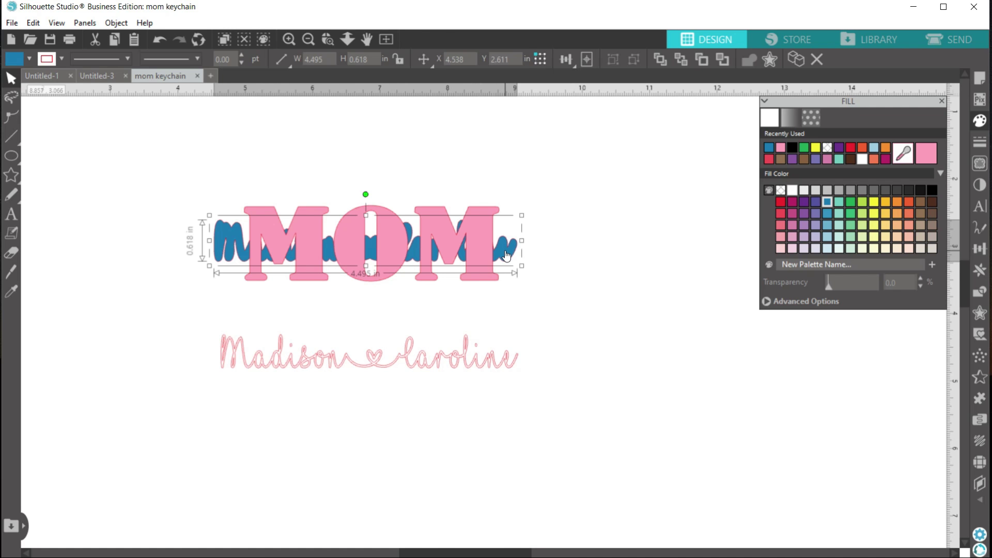
pyautogui.click(532, 250)
pyautogui.click(484, 281)
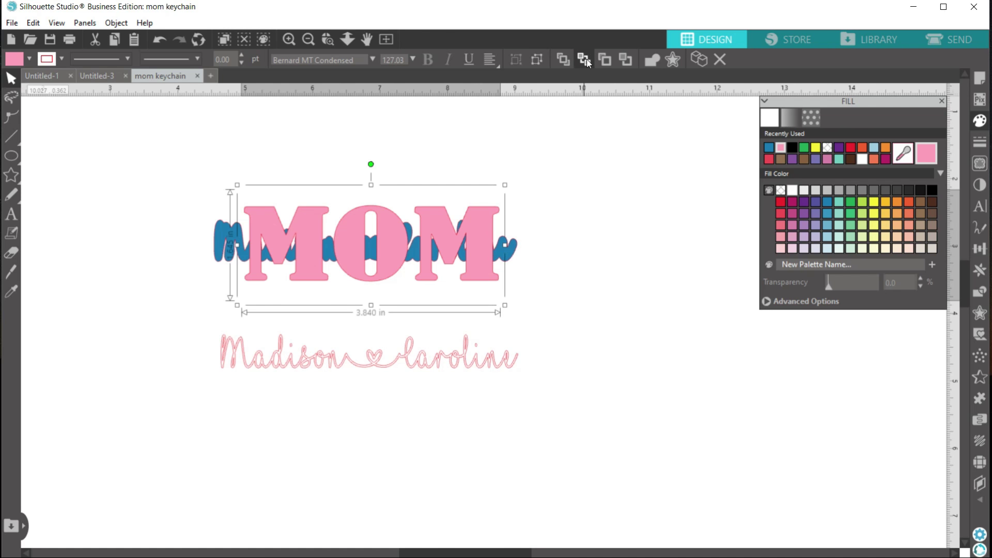
pyautogui.click(542, 259)
pyautogui.click(514, 255)
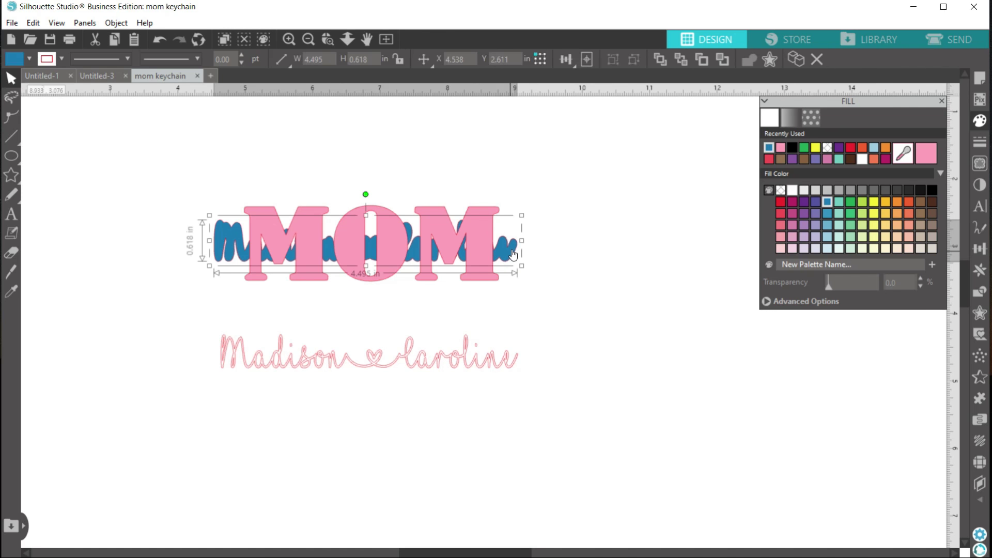
# Step: Bring the blue outline to front and subtract it from MOM
pyautogui.click(660, 61)
pyautogui.click(568, 170)
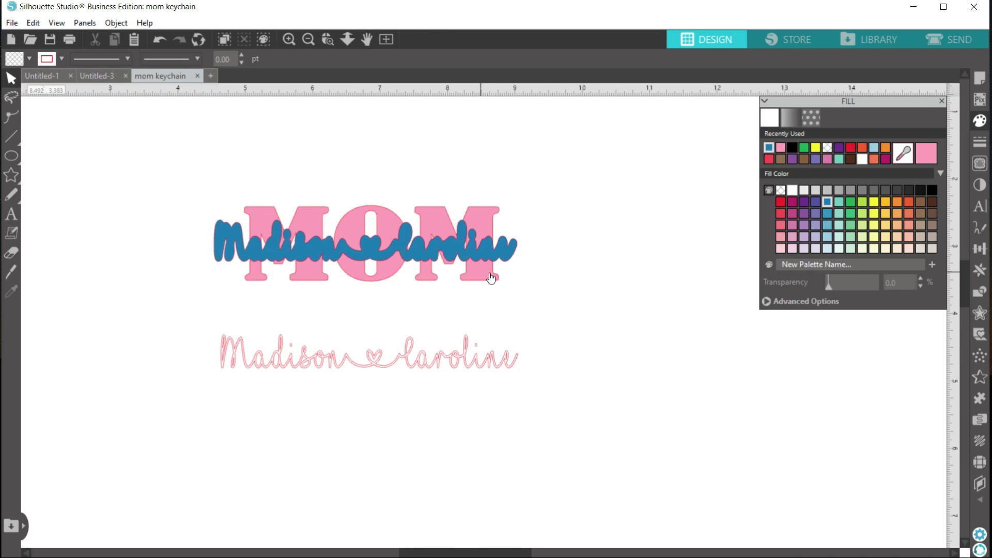
pyautogui.moveTo(538, 199); pyautogui.dragTo(213, 290)
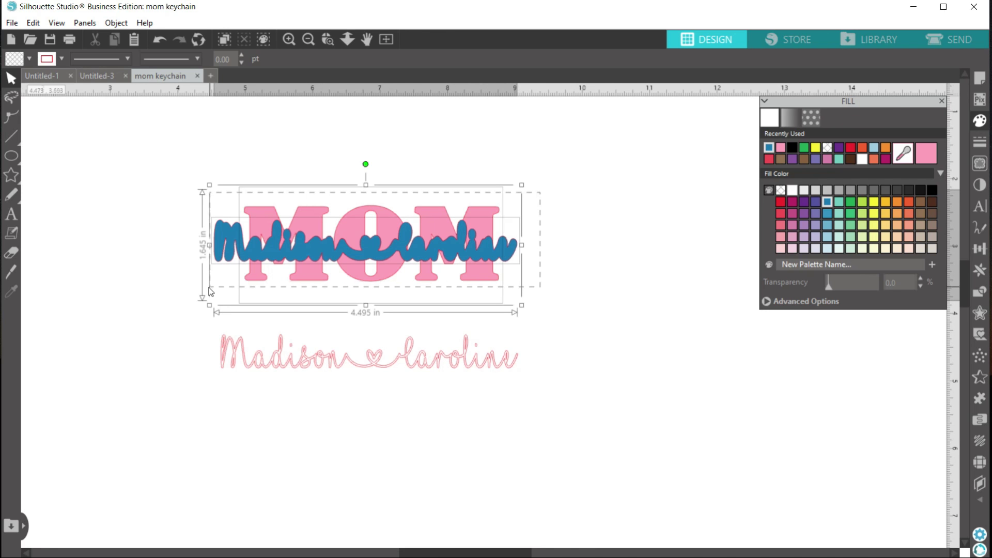
pyautogui.click(981, 292)
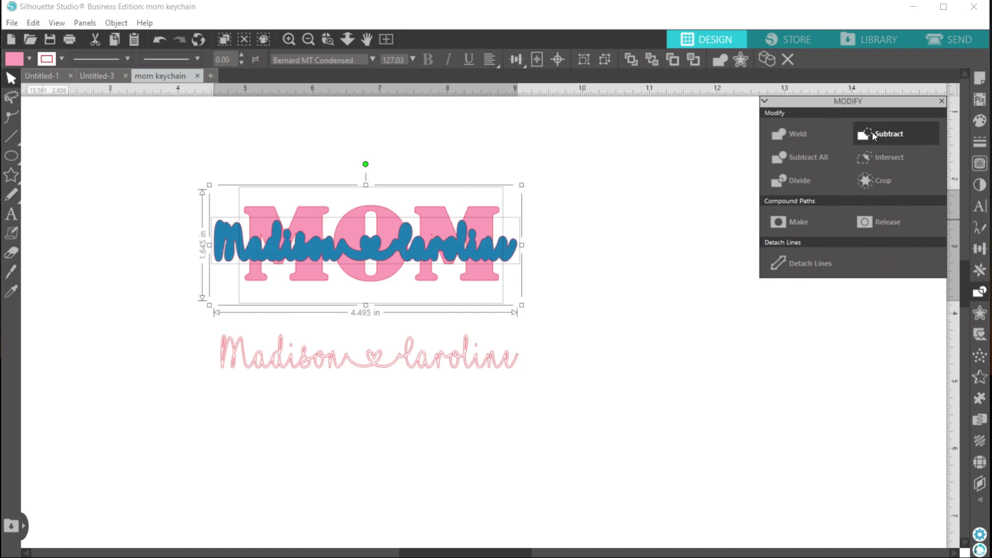
pyautogui.click(866, 135)
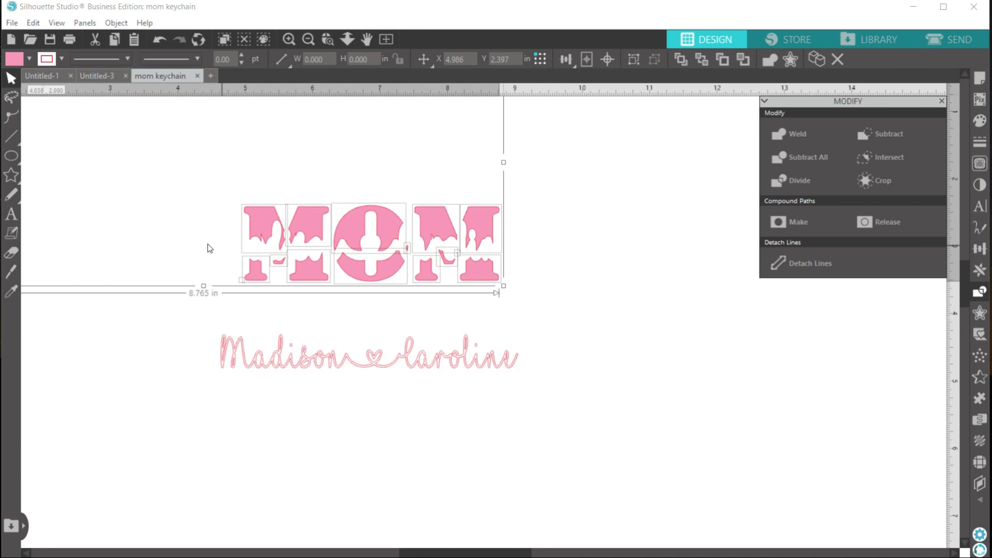
# Step: Group the remaining MOM pieces into one object
pyautogui.rightClick(482, 228)
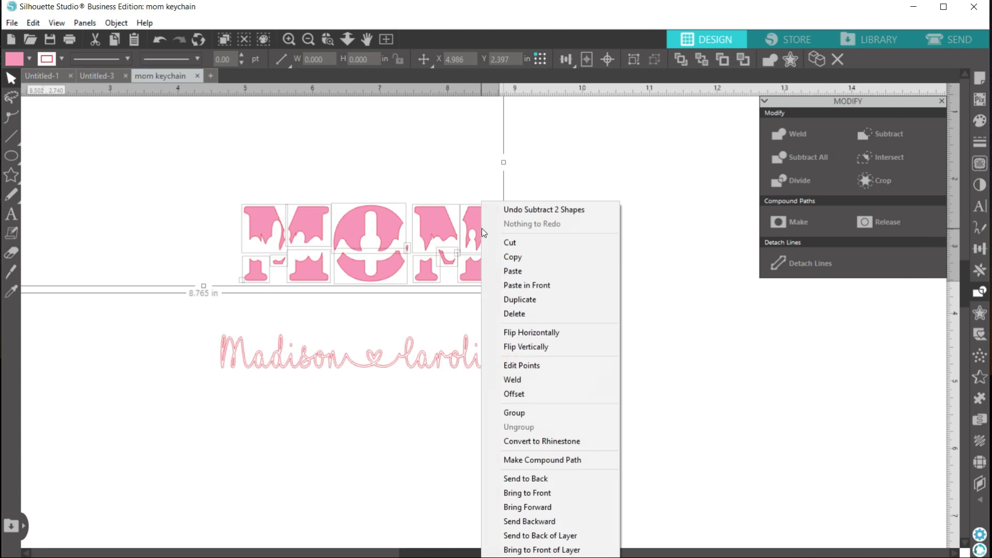
pyautogui.click(531, 411)
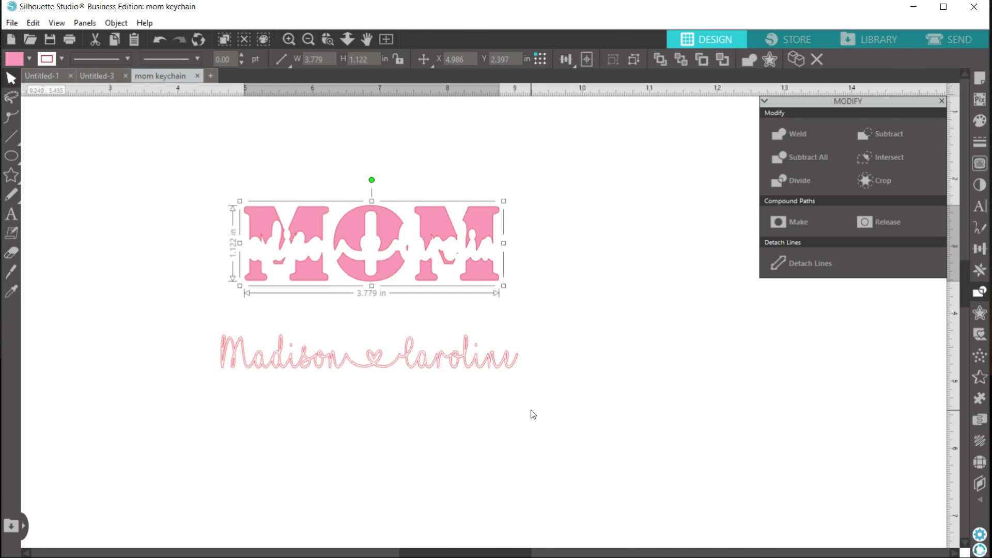
pyautogui.click(516, 365)
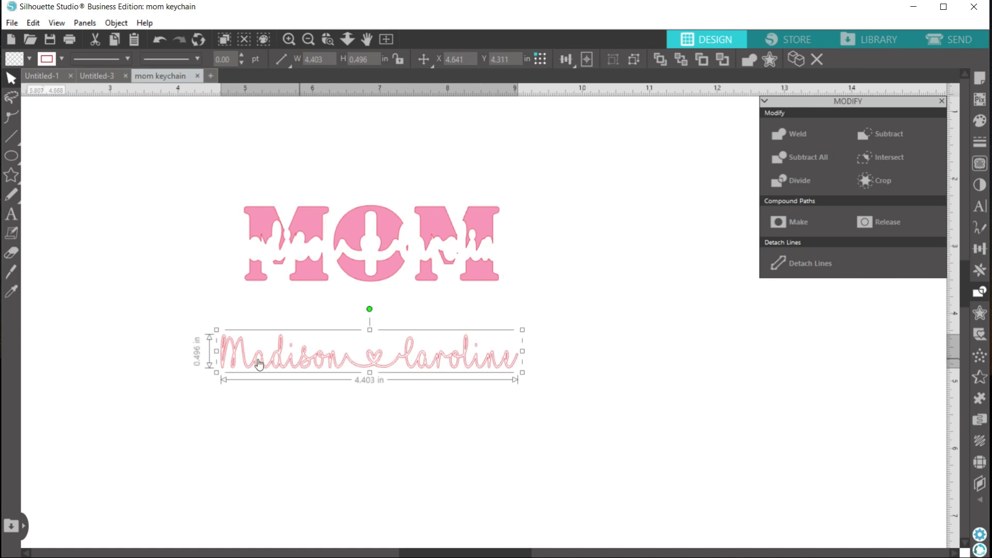
# Step: Colour the thin script names black and align them inside MOM's names-shaped cut-out
pyautogui.click(980, 120)
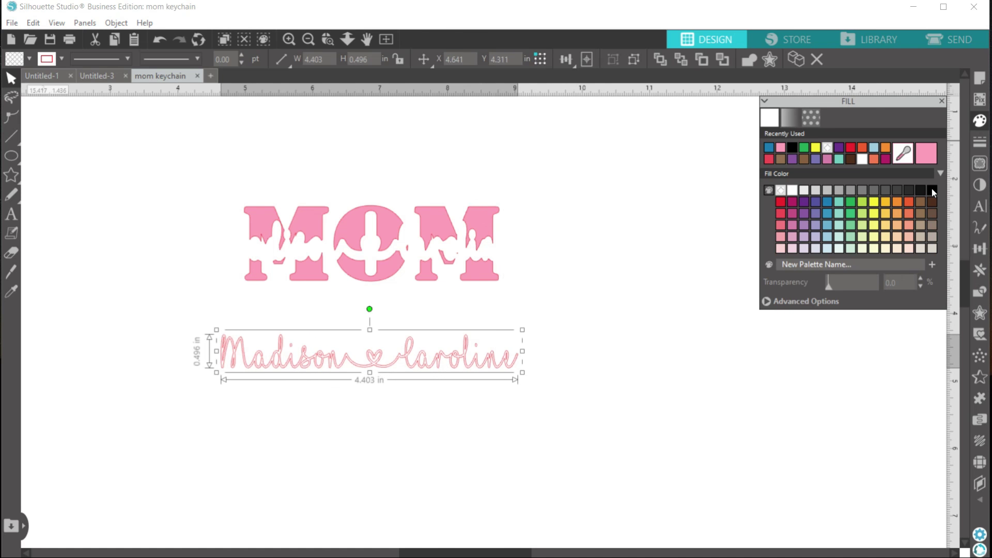
pyautogui.click(931, 189)
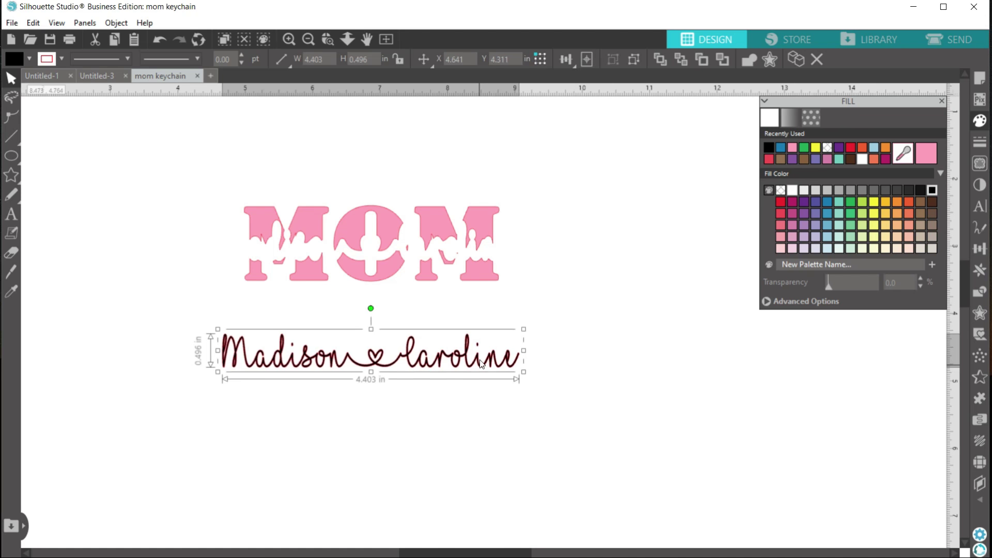
pyautogui.moveTo(480, 364); pyautogui.dragTo(475, 257)
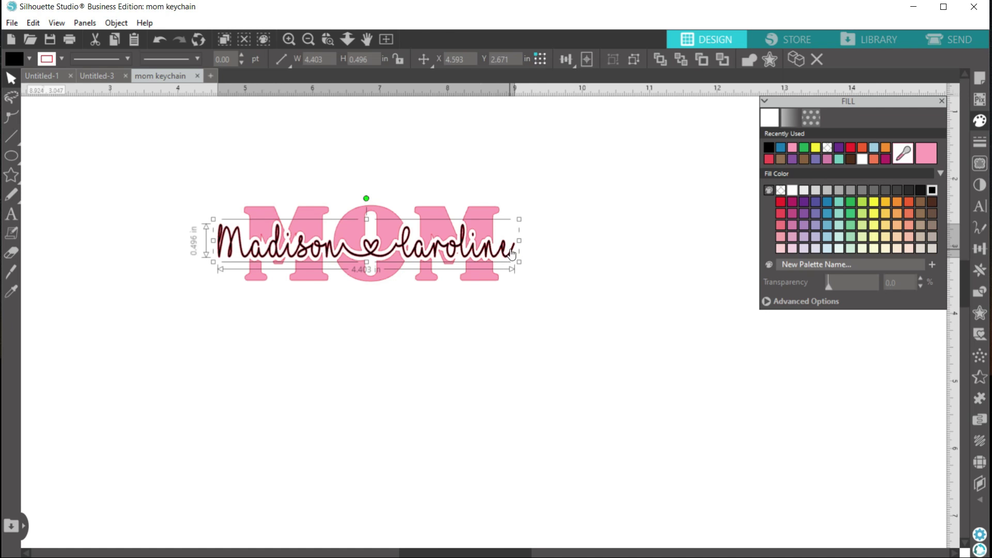
pyautogui.moveTo(512, 252); pyautogui.dragTo(511, 253)
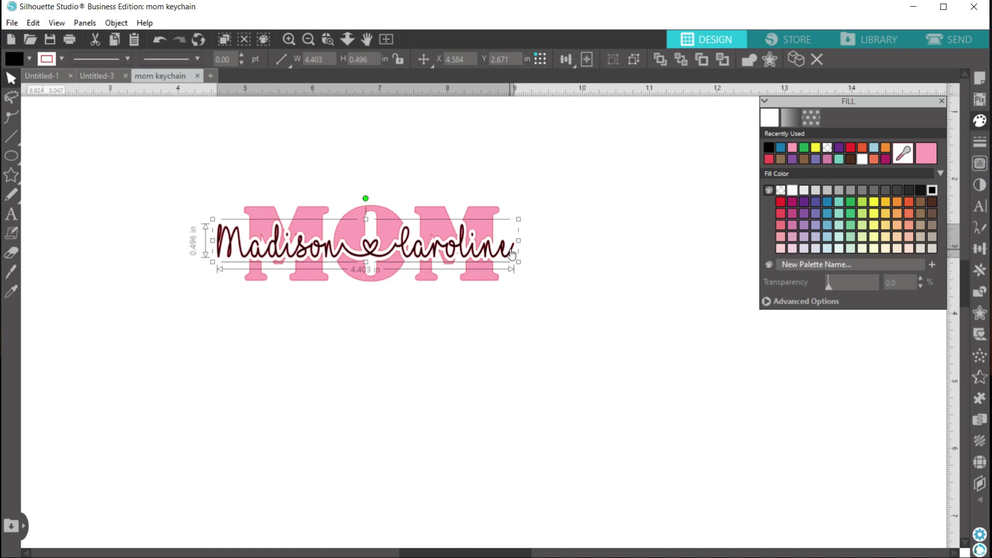
pyautogui.click(463, 336)
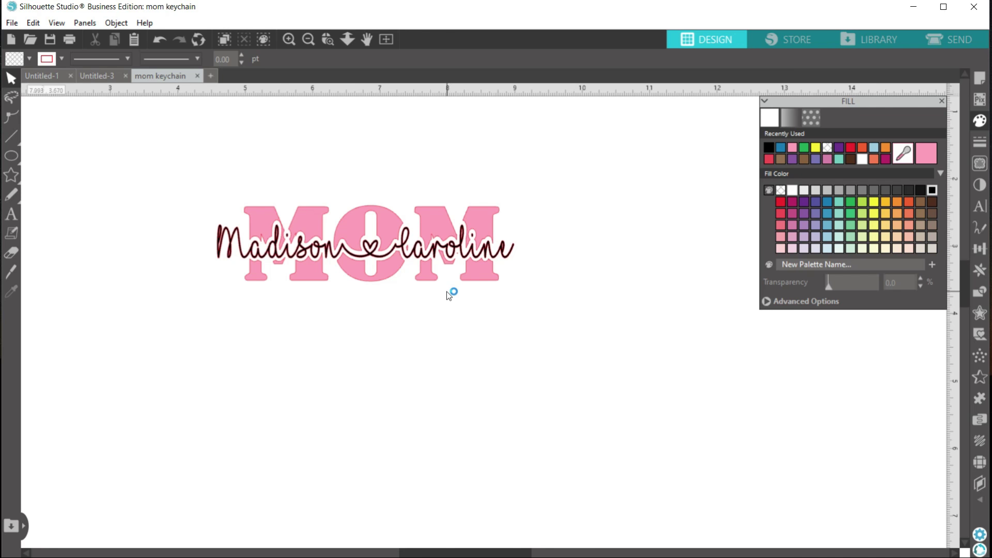
pyautogui.click(514, 256)
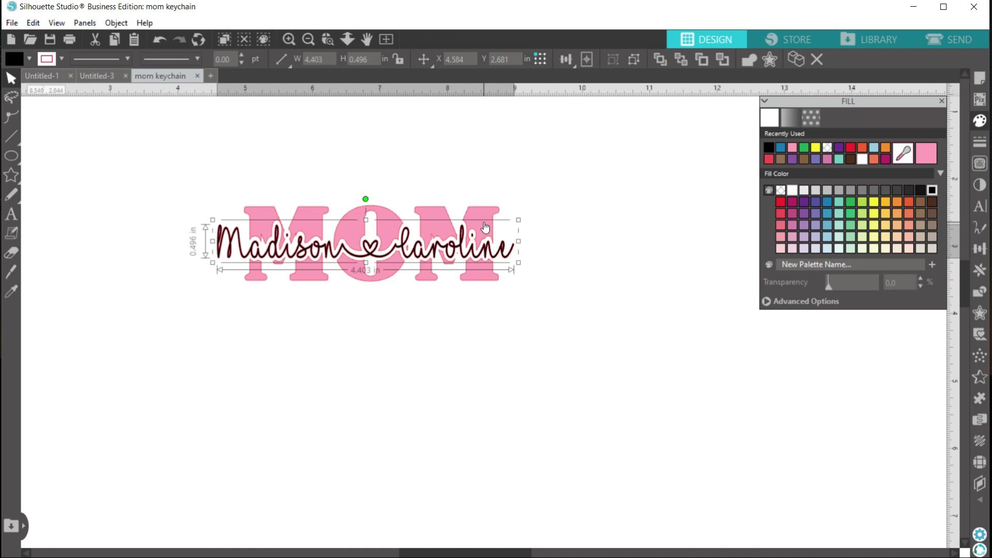
# Step: Fill the MOM letters black, briefly trying green before settling on black
pyautogui.click(522, 206)
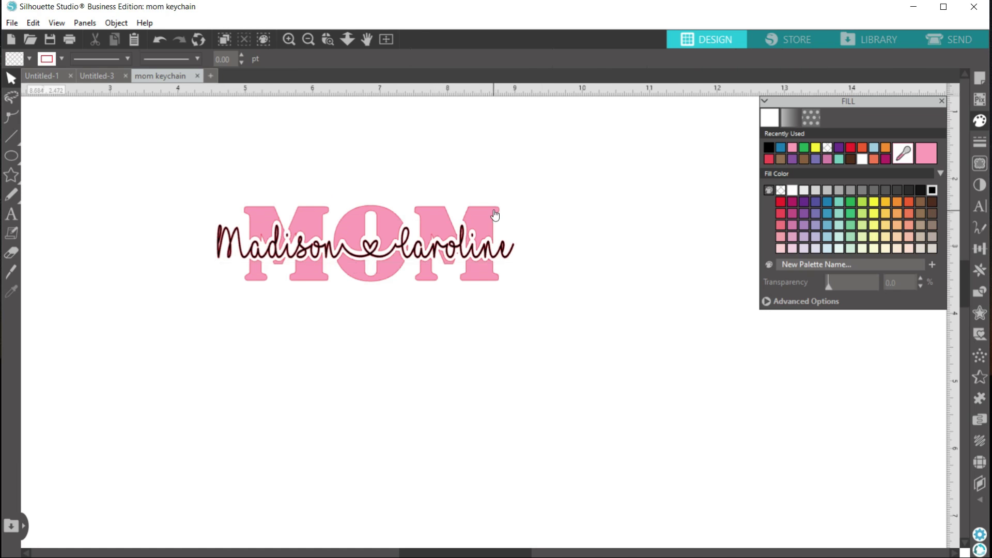
pyautogui.click(494, 214)
pyautogui.click(931, 192)
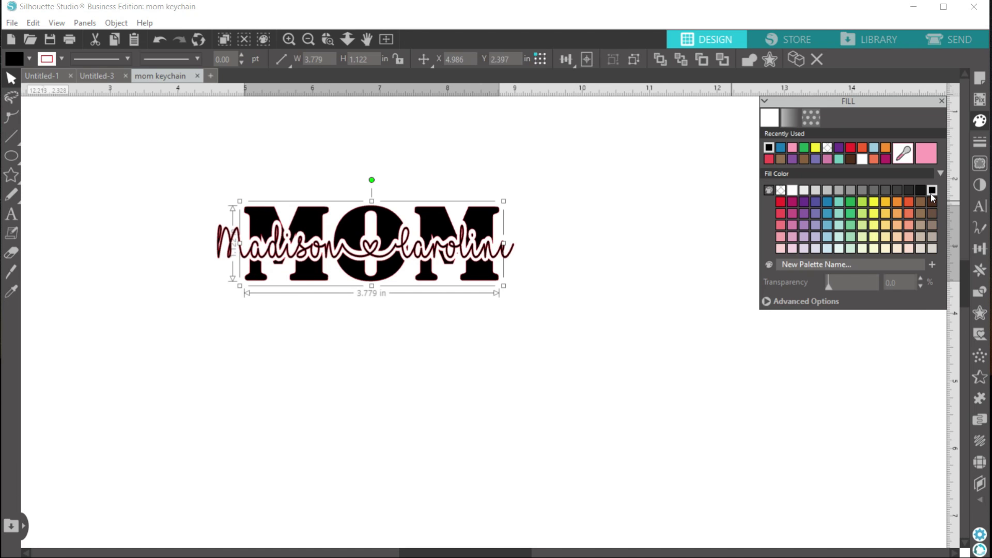
pyautogui.click(565, 331)
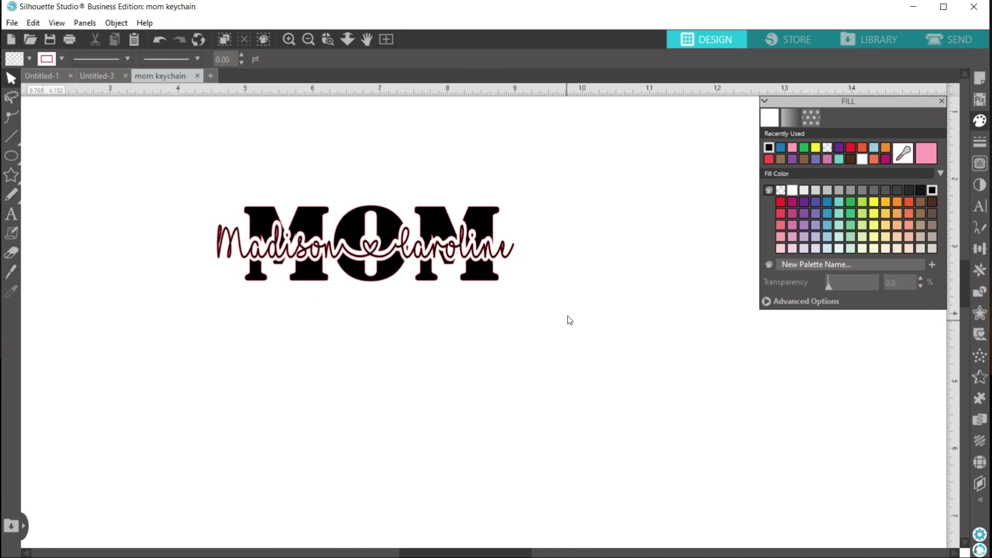
pyautogui.click(489, 225)
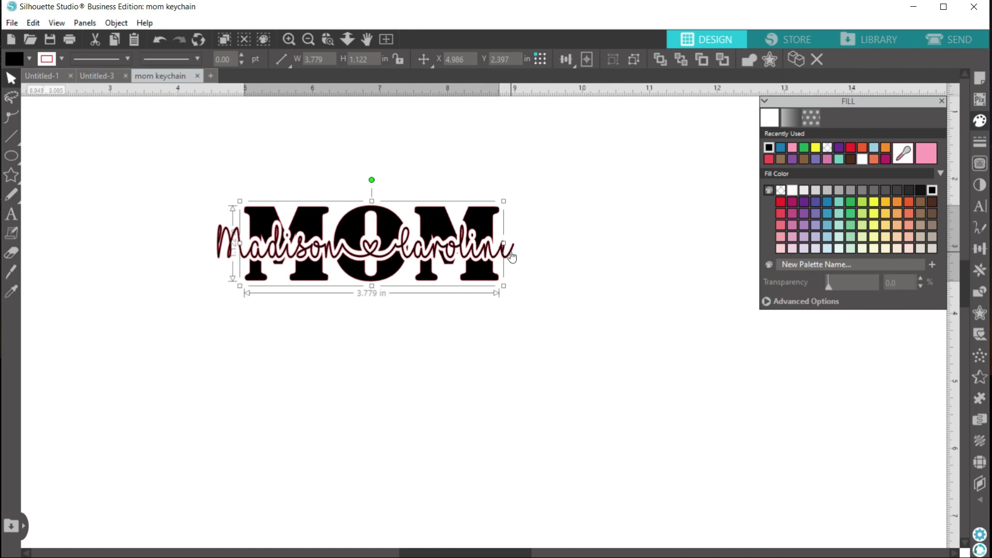
pyautogui.click(850, 202)
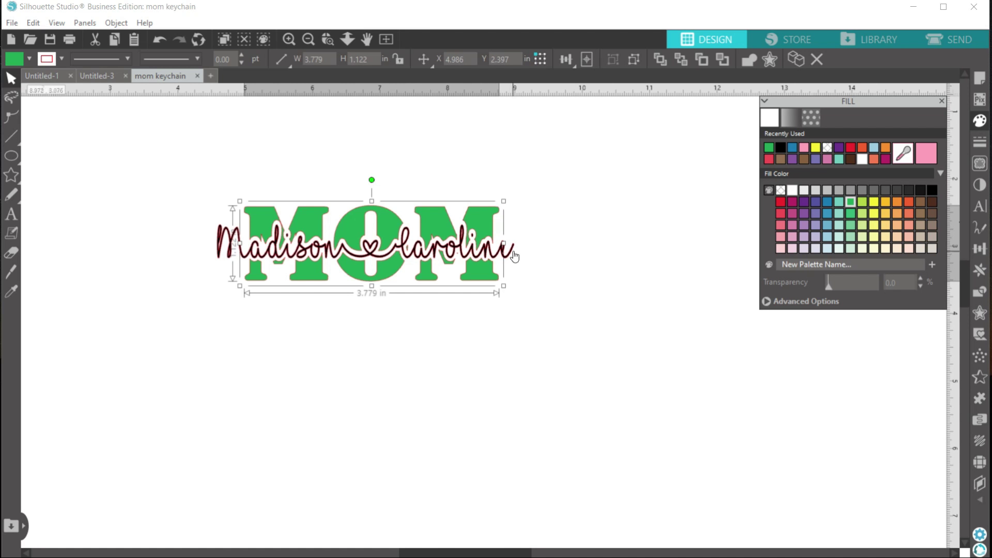
pyautogui.click(932, 189)
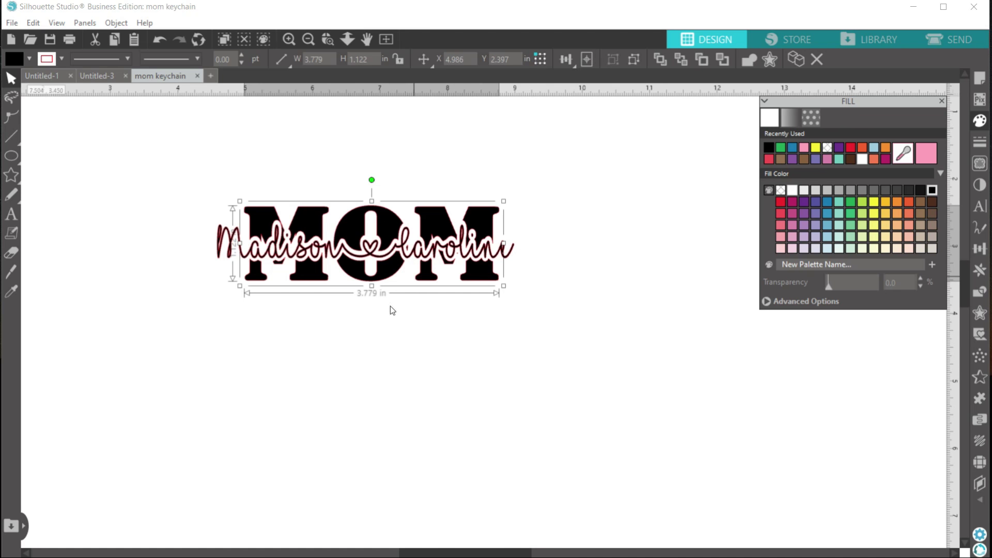
pyautogui.click(345, 331)
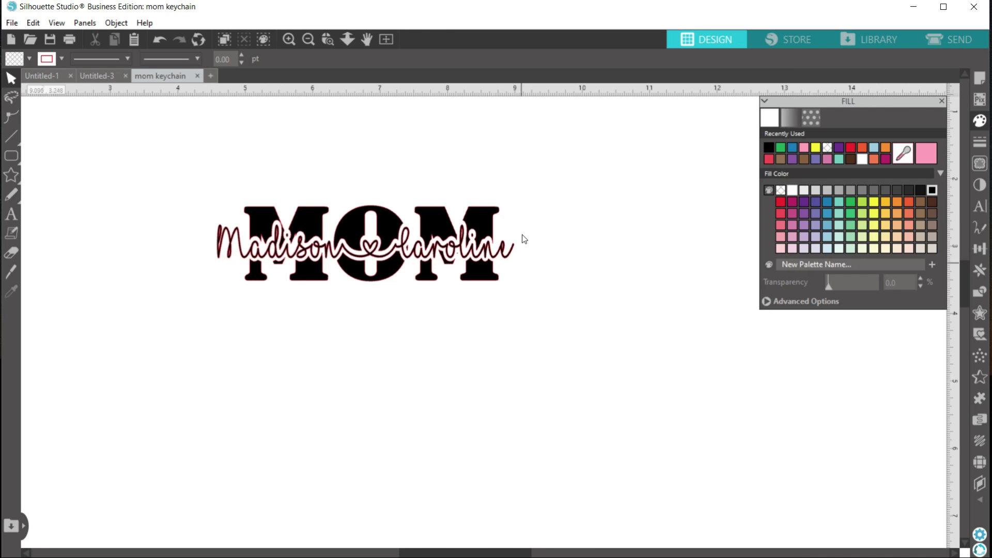
# Step: Draw a rounded rectangle around the MOM design and nudge it slightly left
pyautogui.moveTo(10, 160)
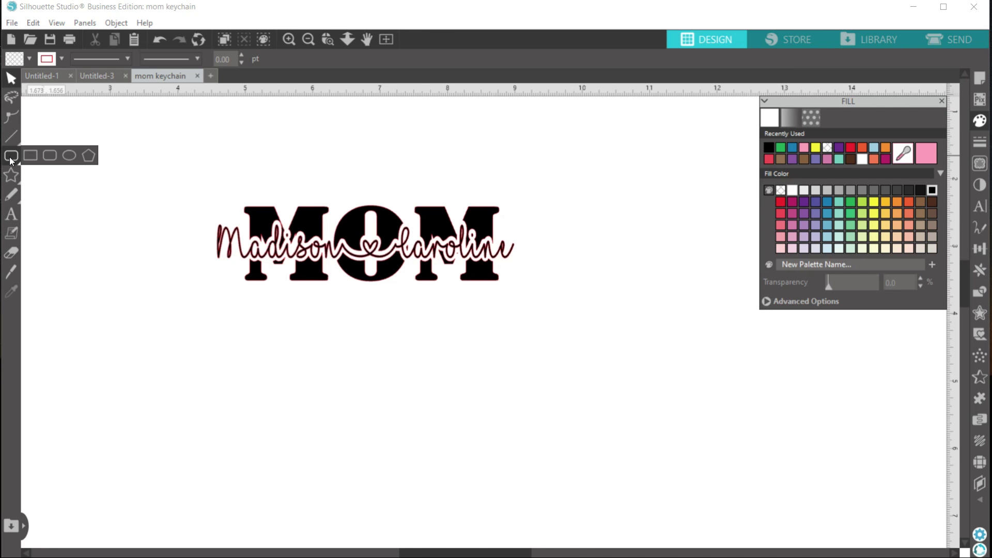
pyautogui.click(50, 155)
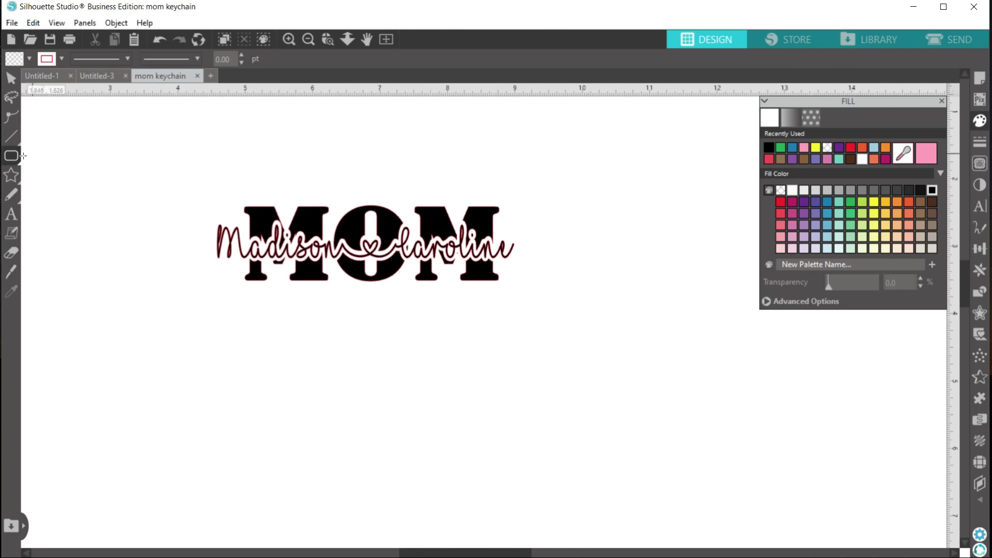
pyautogui.moveTo(9, 157)
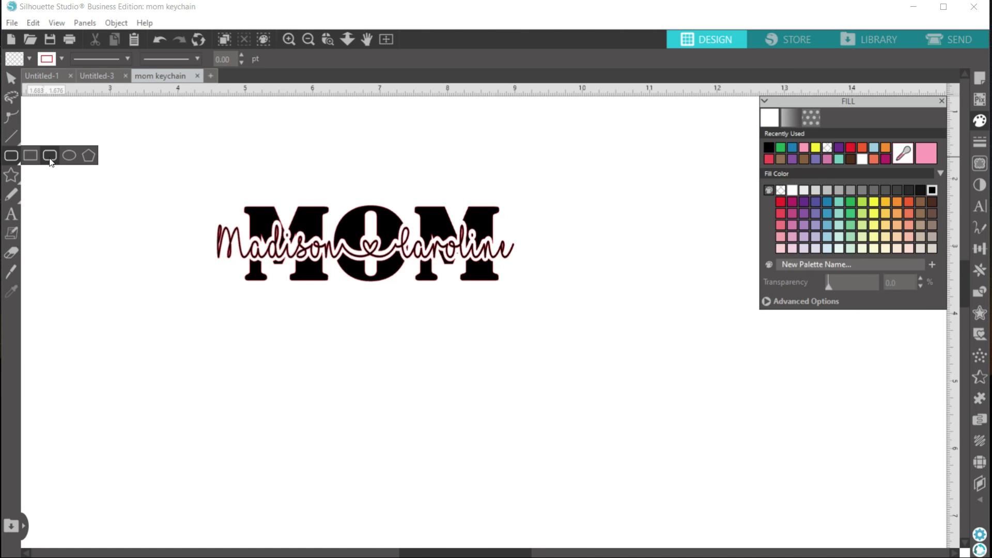
pyautogui.moveTo(183, 195)
pyautogui.mouseDown()
pyautogui.moveTo(482, 302)
pyautogui.moveTo(542, 312)
pyautogui.mouseUp()
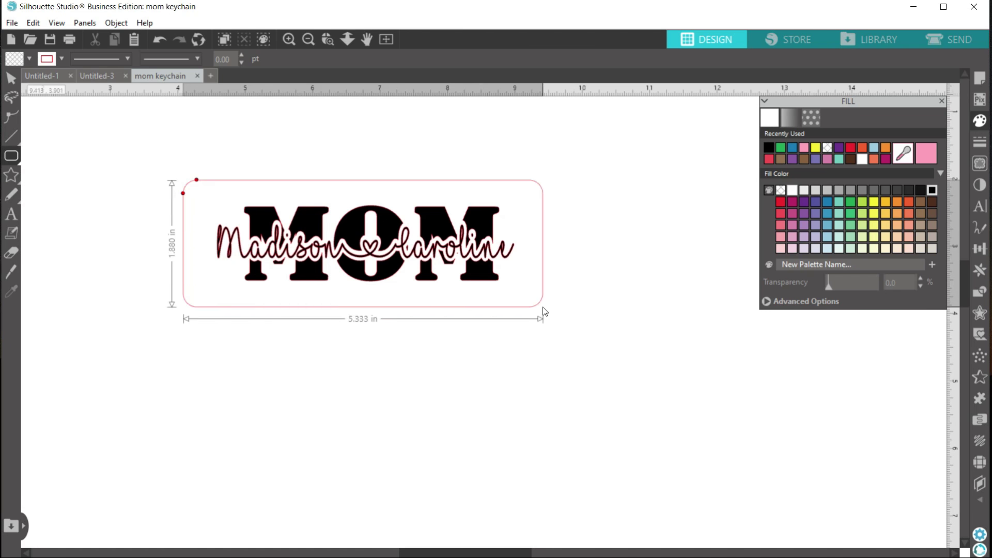
pyautogui.moveTo(11, 155)
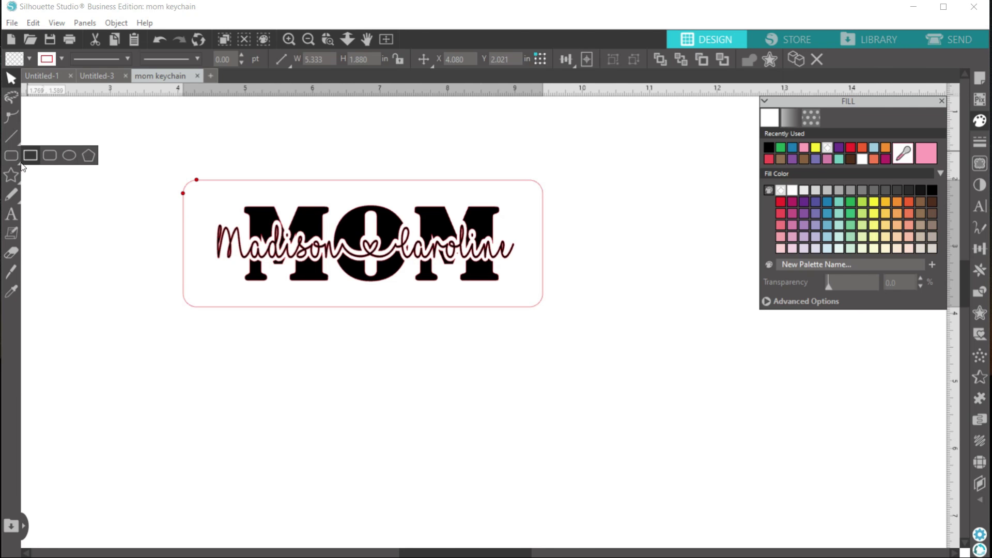
pyautogui.click(11, 175)
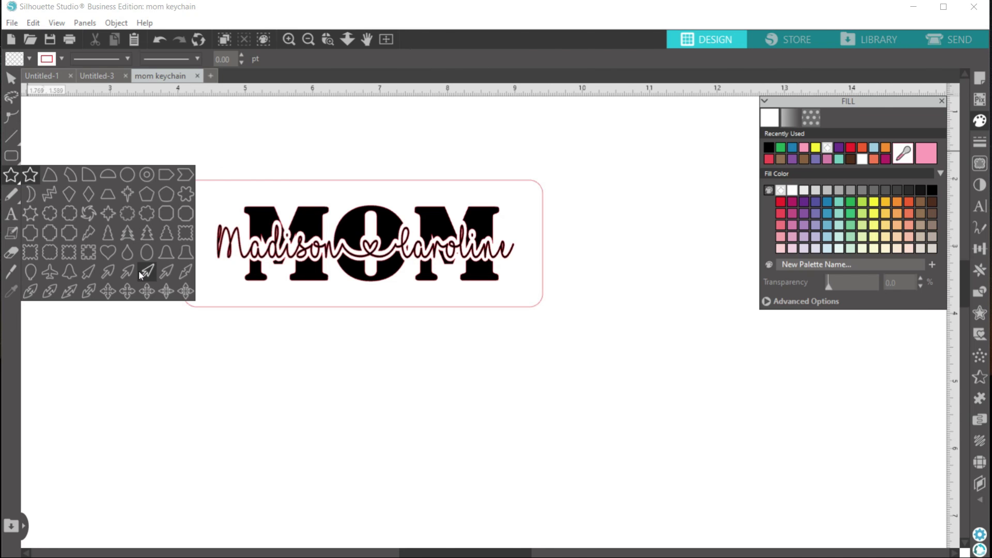
pyautogui.click(11, 78)
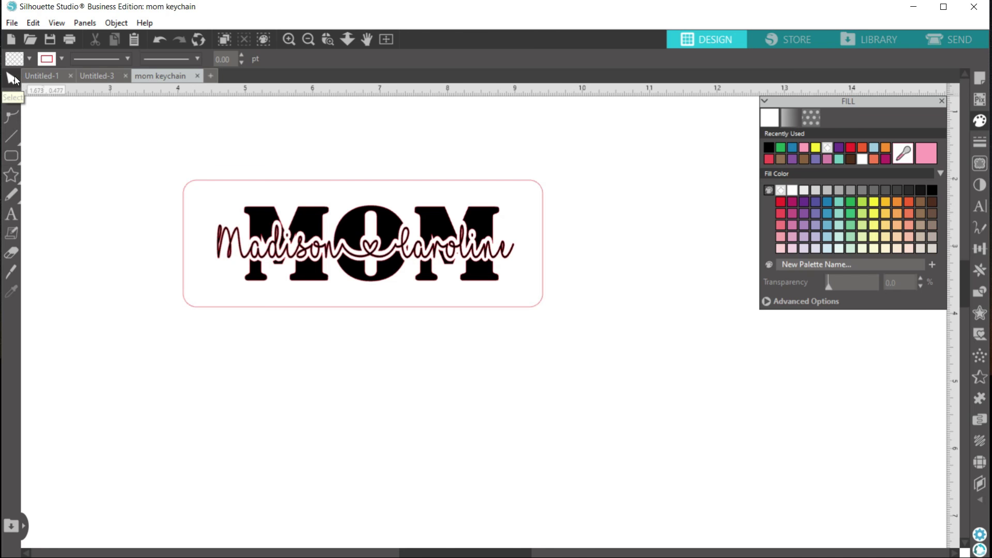
pyautogui.moveTo(314, 182); pyautogui.dragTo(309, 182)
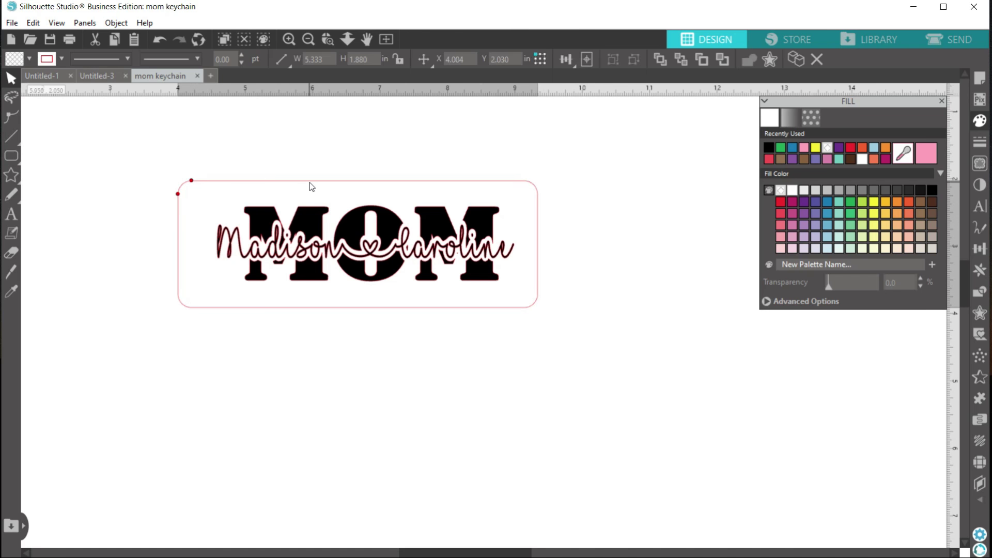
# Step: Start drawing a small hole circle near the keychain's left end
pyautogui.moveTo(11, 155)
pyautogui.click(73, 158)
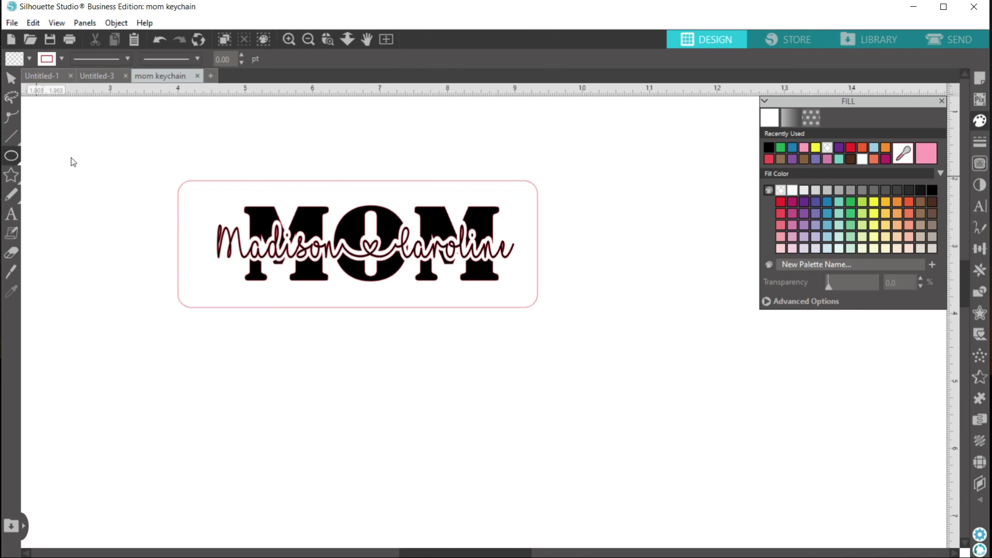
pyautogui.moveTo(95, 242); pyautogui.dragTo(106, 250)
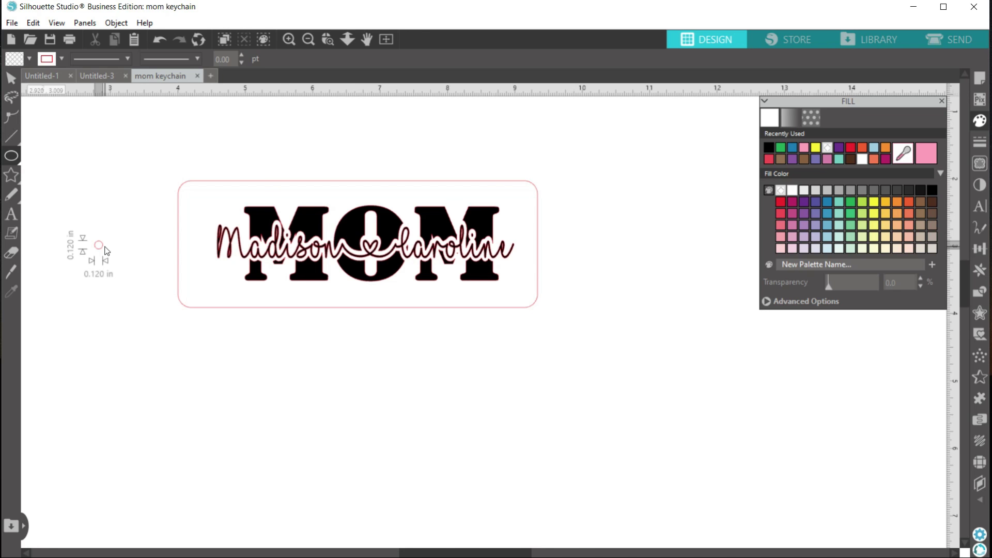
# Step: Finish the 0.125 in hole circle and resize the outline around it
pyautogui.moveTo(106, 251)
pyautogui.mouseDown()
pyautogui.moveTo(110, 263)
pyautogui.moveTo(192, 252)
pyautogui.mouseUp()
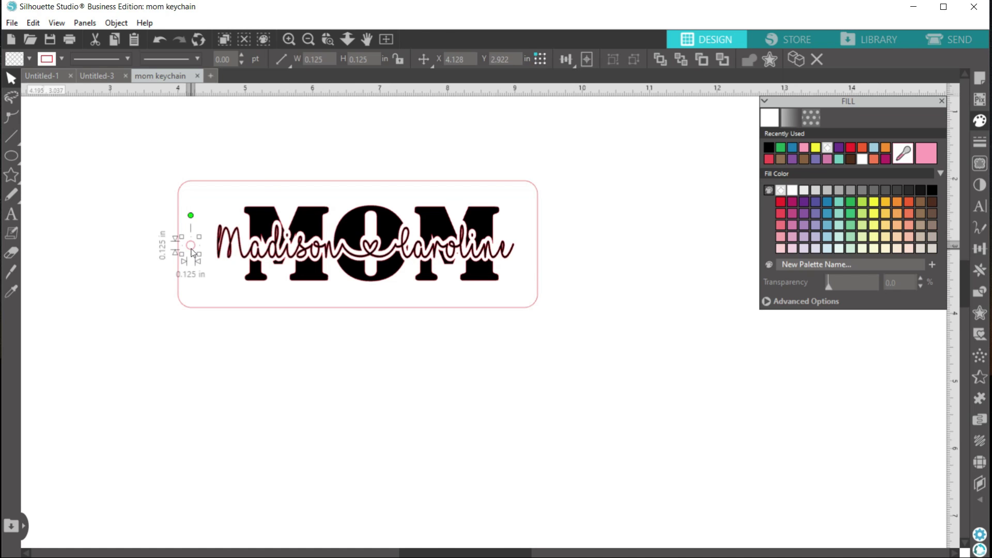
pyautogui.keyDown('shift'); pyautogui.click(510, 308); pyautogui.keyUp('shift')
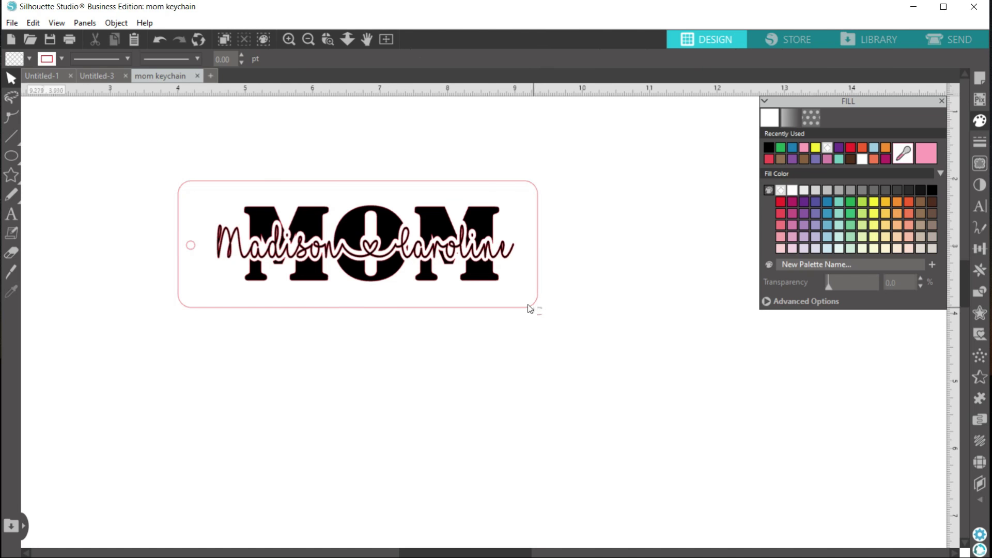
pyautogui.moveTo(541, 315); pyautogui.dragTo(516, 302)
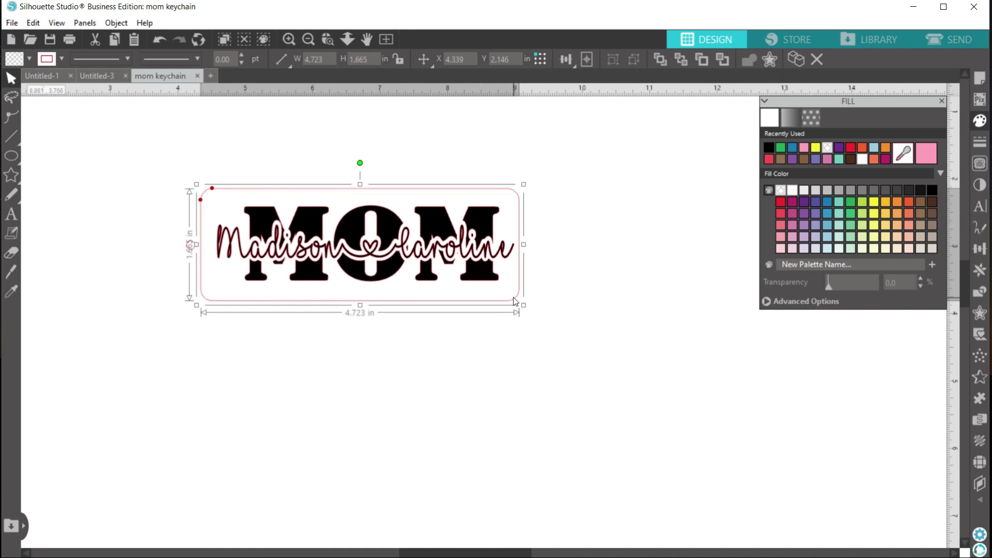
pyautogui.moveTo(196, 244)
pyautogui.mouseDown()
pyautogui.moveTo(180, 244)
pyautogui.moveTo(200, 252)
pyautogui.mouseUp()
# Step: Nudge the hole circle into position at the keychain's left end
pyautogui.click(195, 251)
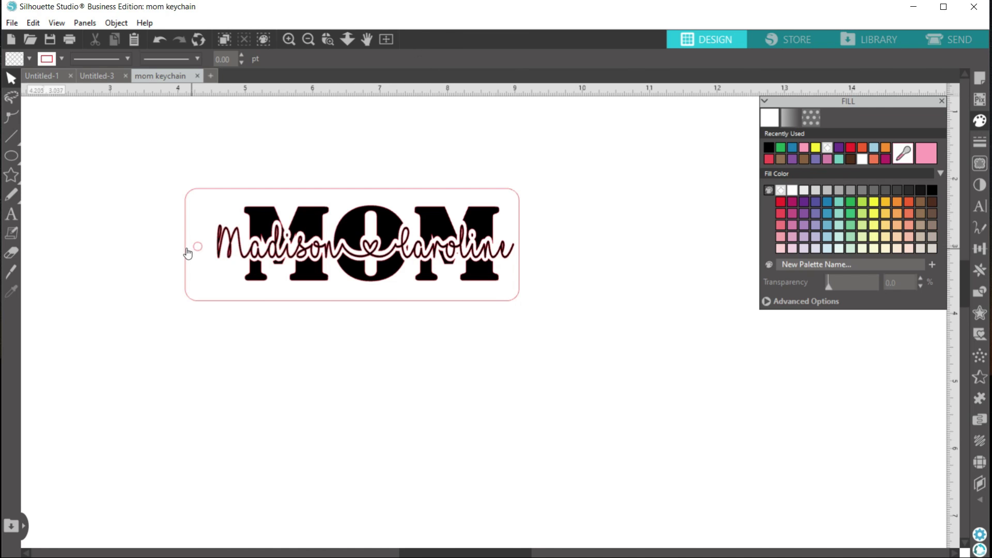
pyautogui.click(201, 252)
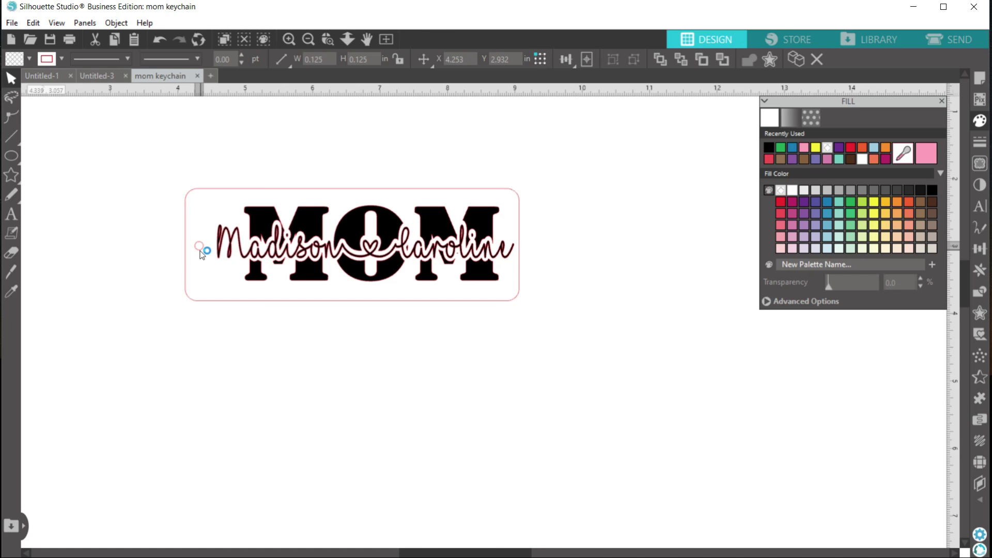
pyautogui.moveTo(200, 252); pyautogui.dragTo(202, 248)
pyautogui.click(201, 253)
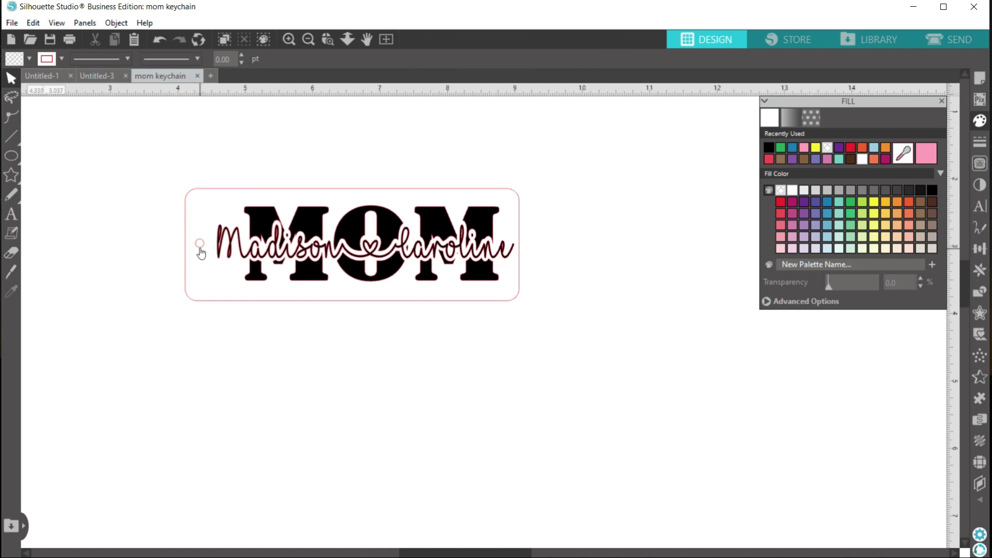
# Step: Widen the outline to the right, then select every keychain piece
pyautogui.click(518, 260)
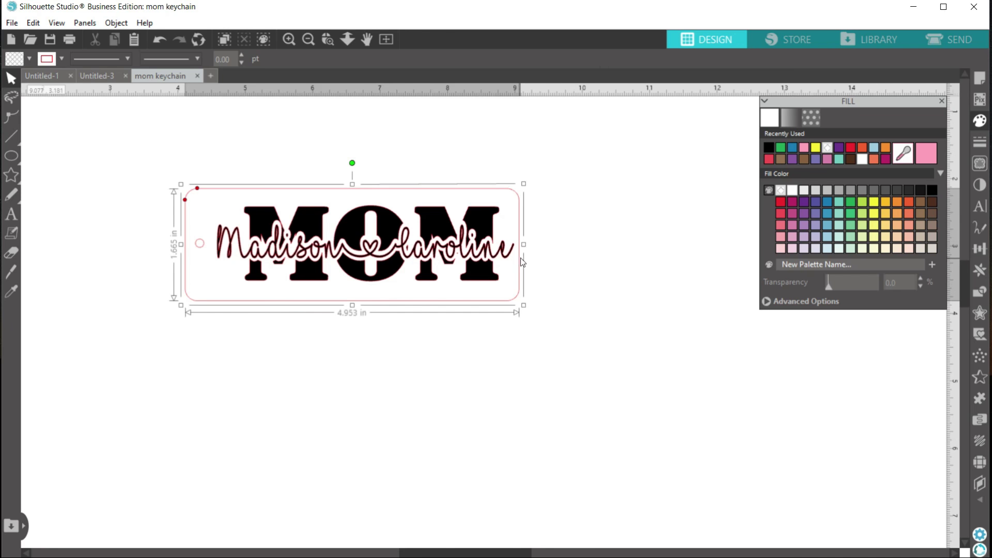
pyautogui.moveTo(523, 244); pyautogui.dragTo(530, 244)
pyautogui.click(585, 248)
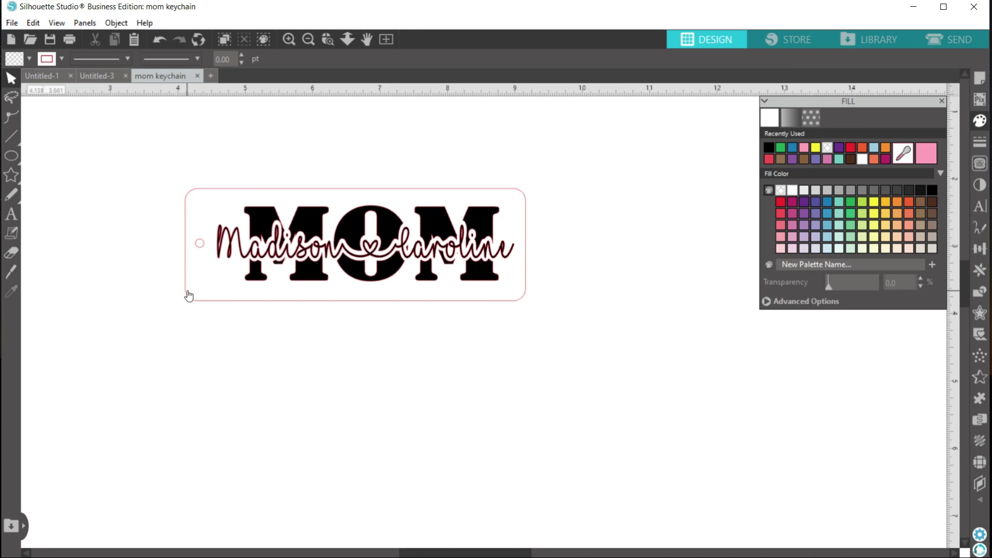
pyautogui.moveTo(561, 176); pyautogui.dragTo(155, 336)
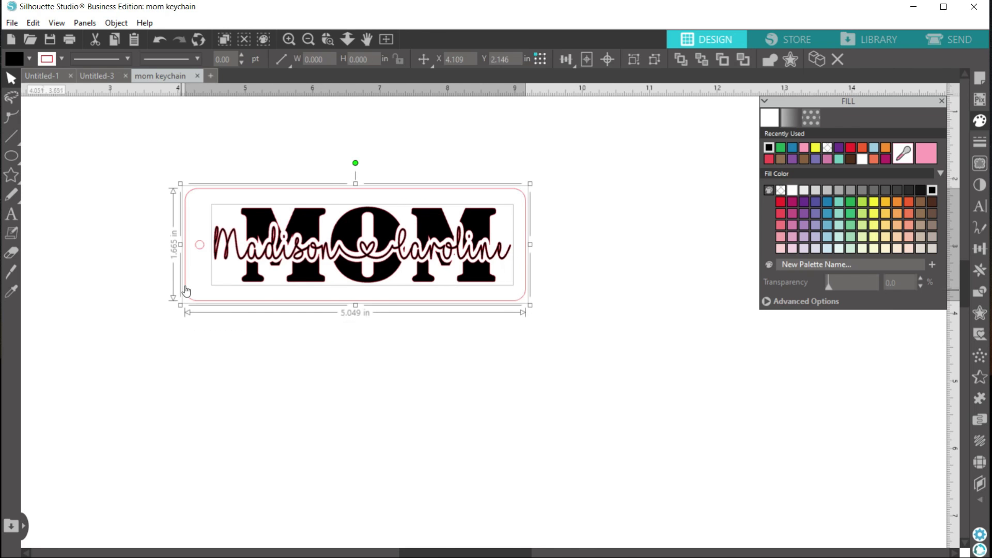
# Step: Group the keychain pieces and scale the group to about 3.010 × 1.009 in
pyautogui.rightClick(188, 286)
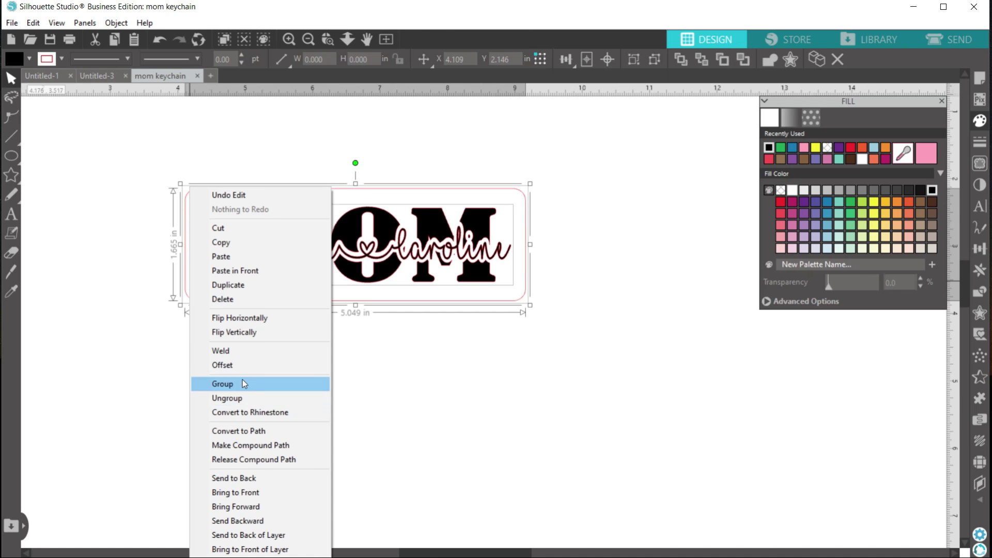
pyautogui.click(243, 383)
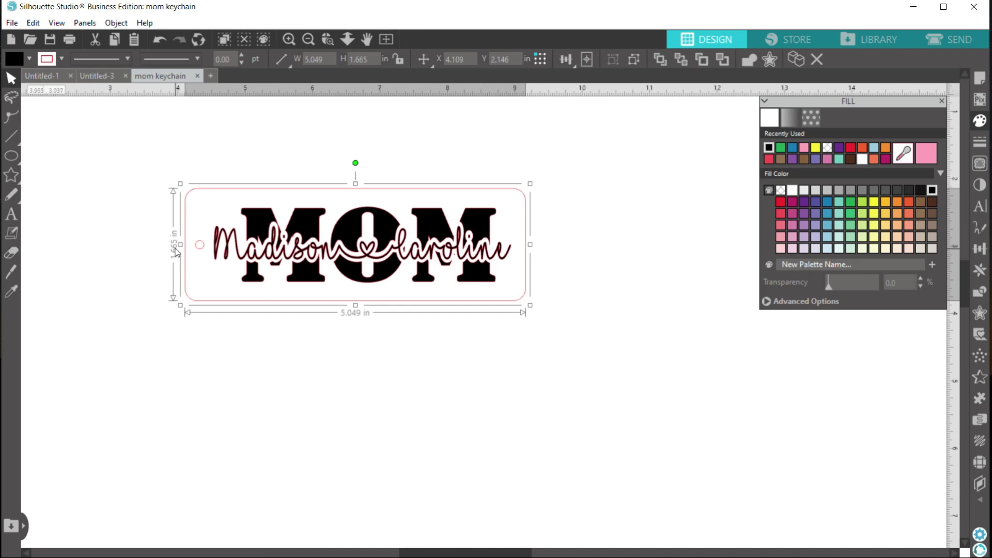
pyautogui.moveTo(530, 307); pyautogui.dragTo(385, 276)
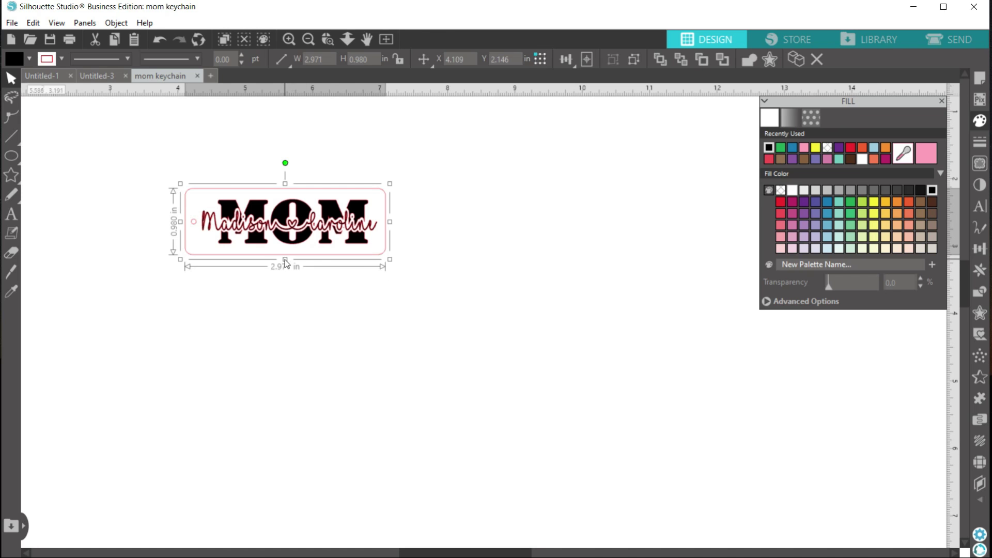
pyautogui.moveTo(284, 260)
pyautogui.mouseDown()
pyautogui.moveTo(285, 267)
pyautogui.moveTo(287, 246)
pyautogui.moveTo(282, 262)
pyautogui.mouseUp()
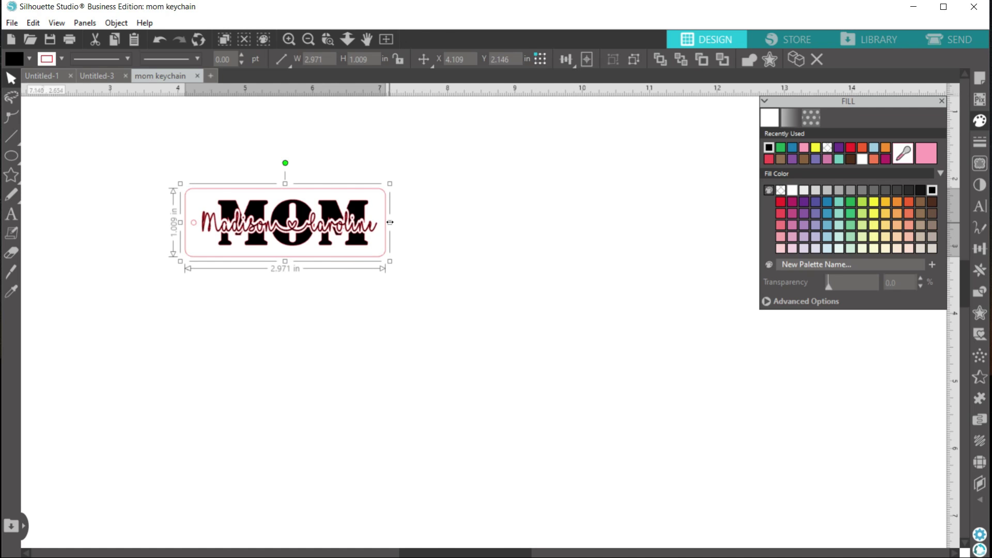
pyautogui.moveTo(390, 222); pyautogui.dragTo(392, 224)
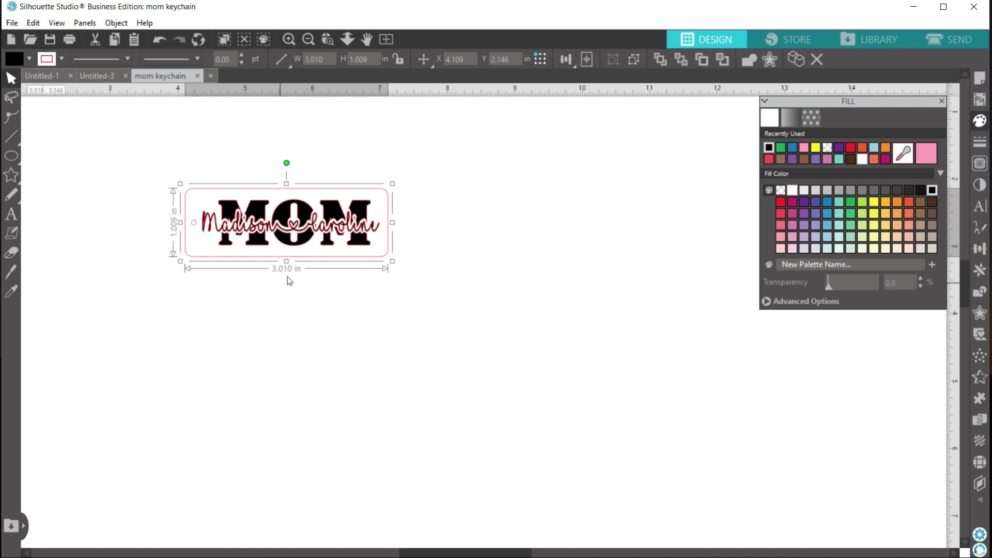
pyautogui.click(345, 295)
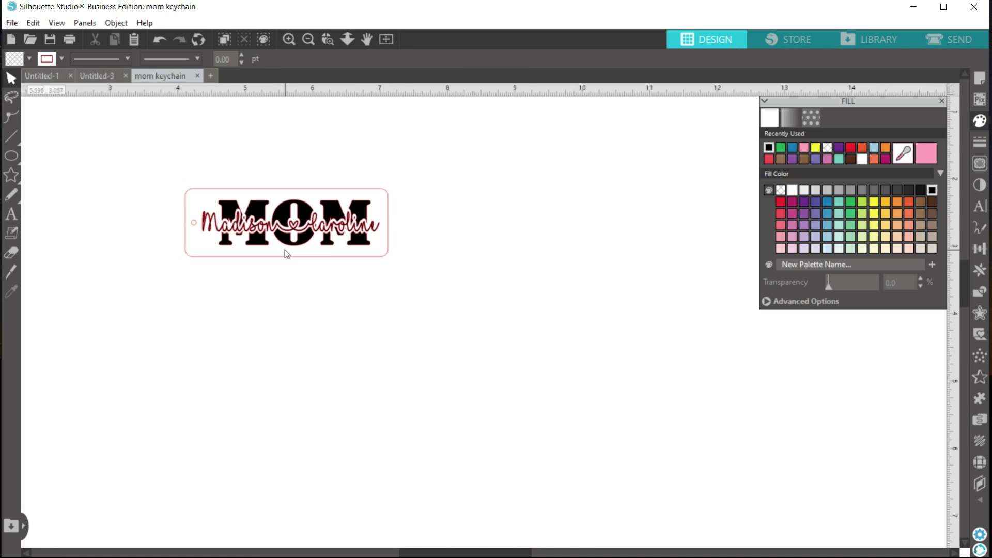
pyautogui.click(286, 239)
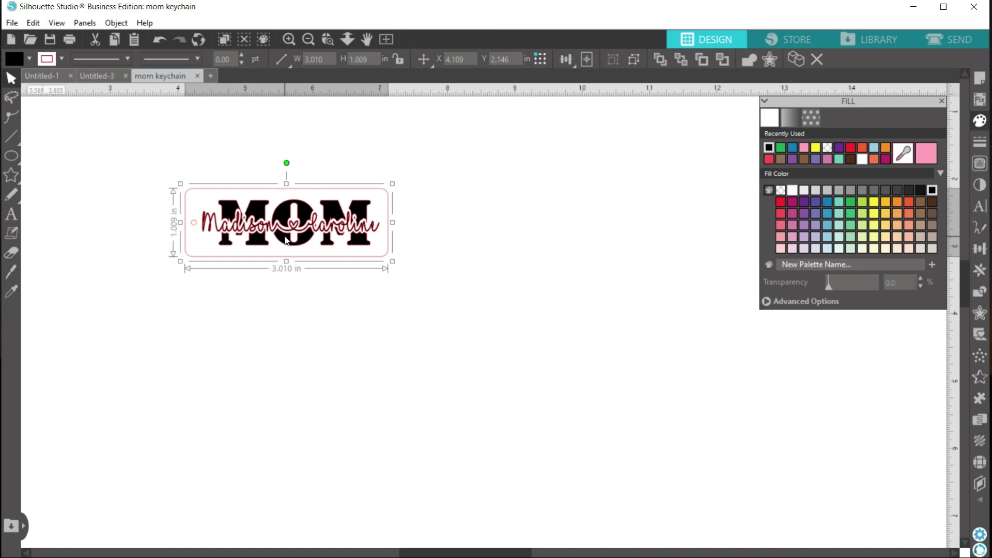
# Step: Mirror the keychain design horizontally
pyautogui.rightClick(286, 240)
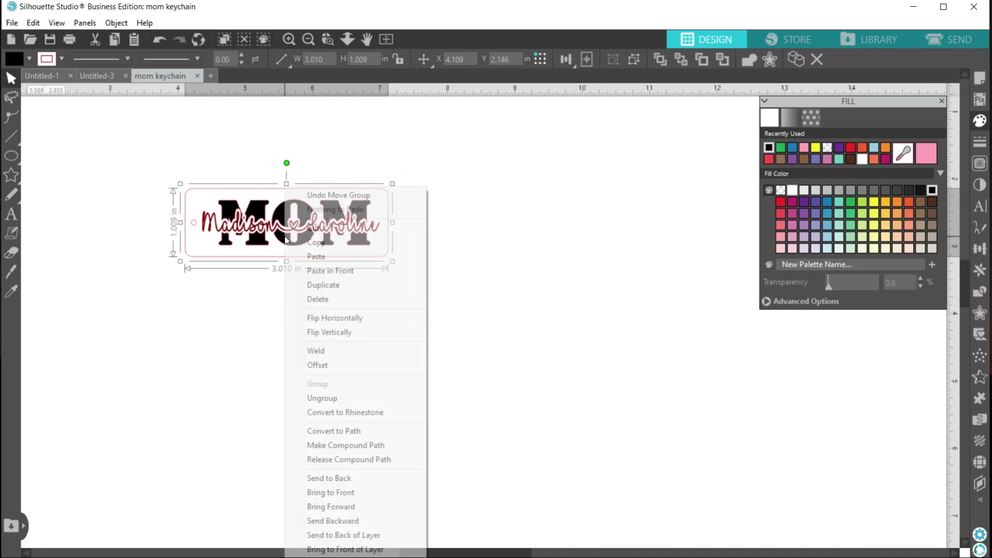
pyautogui.click(349, 323)
pyautogui.click(349, 321)
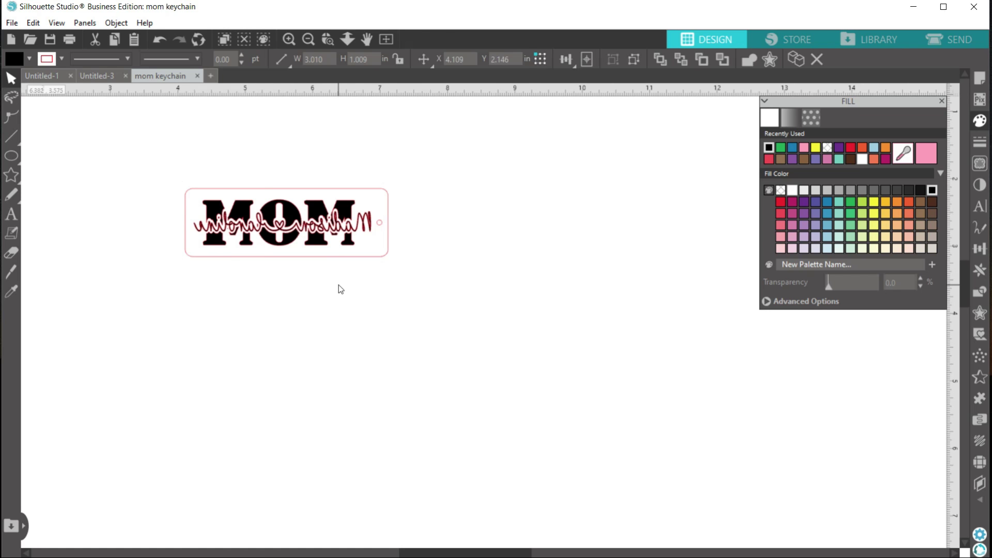
pyautogui.click(324, 249)
# Step: Flip the design back to readable text and select the MOM lettering
pyautogui.rightClick(321, 249)
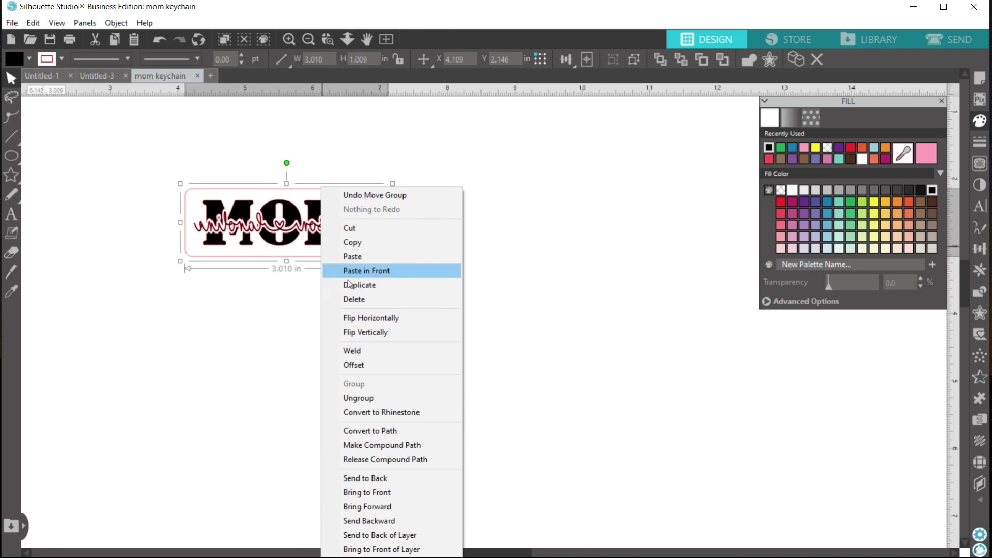
pyautogui.click(374, 317)
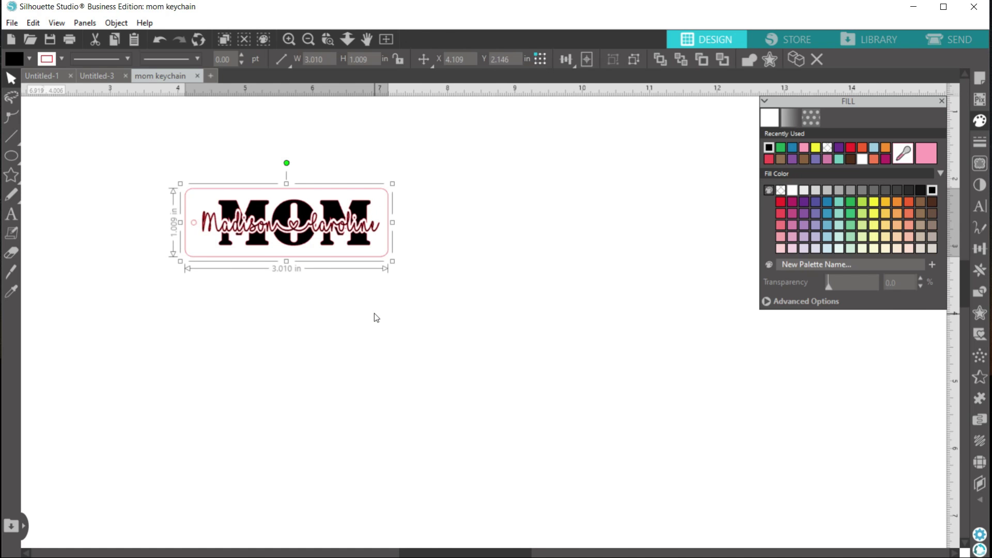
pyautogui.click(350, 274)
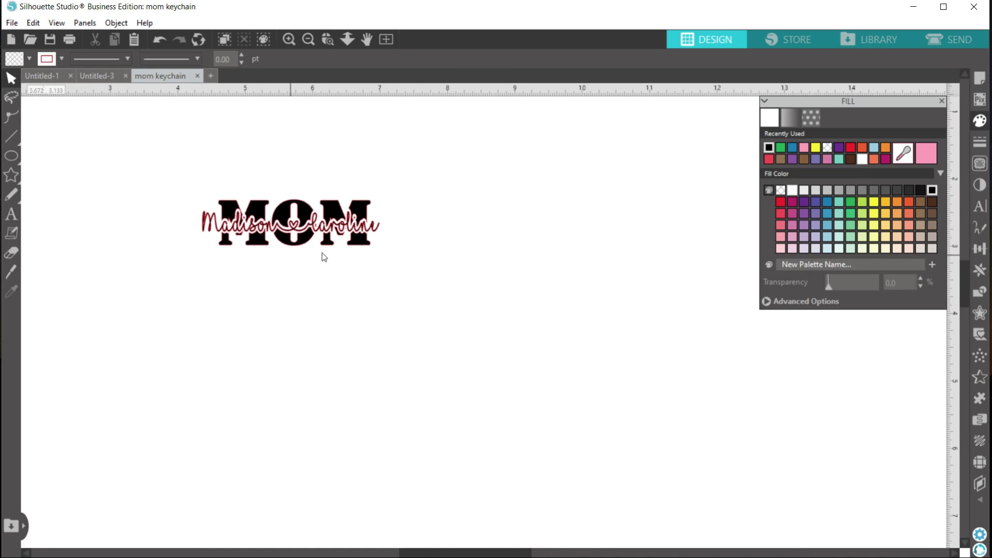
pyautogui.click(362, 247)
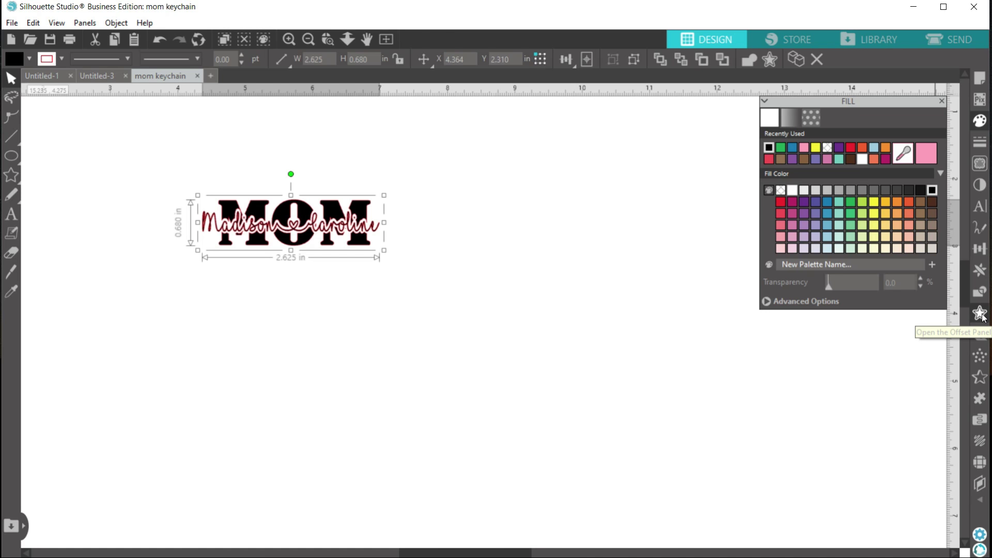
# Step: Add a 0.125 in rounded offset outline around the MOM lettering
pyautogui.click(981, 314)
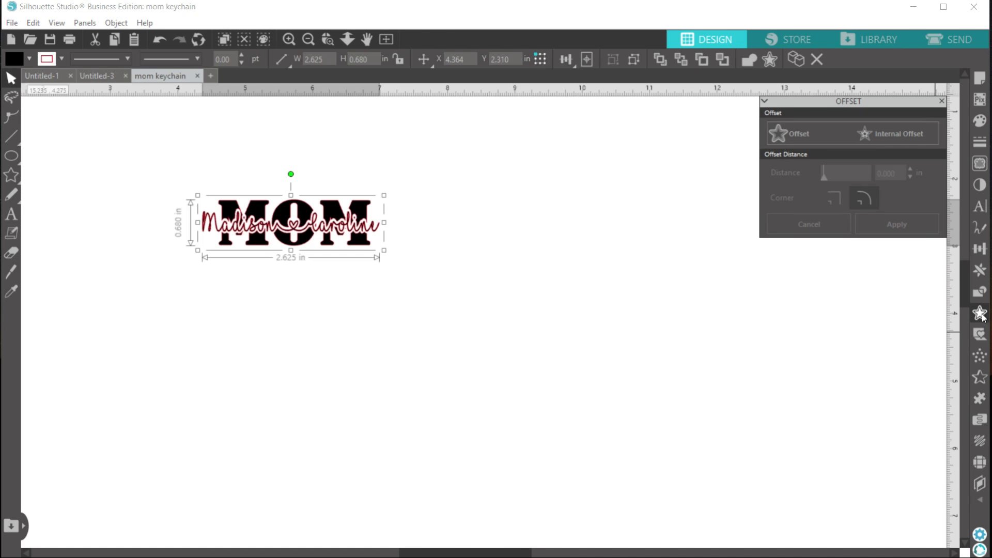
pyautogui.click(801, 132)
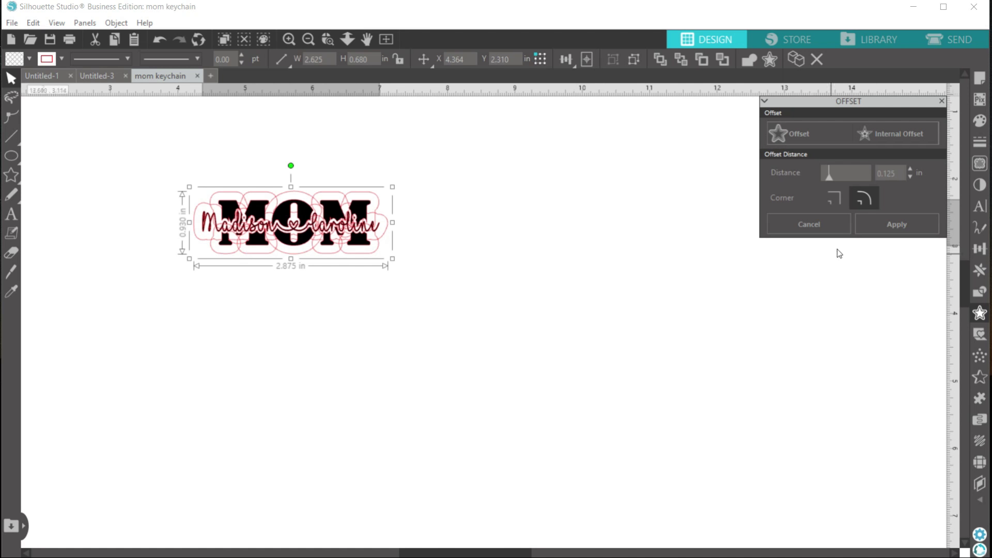
pyautogui.click(879, 226)
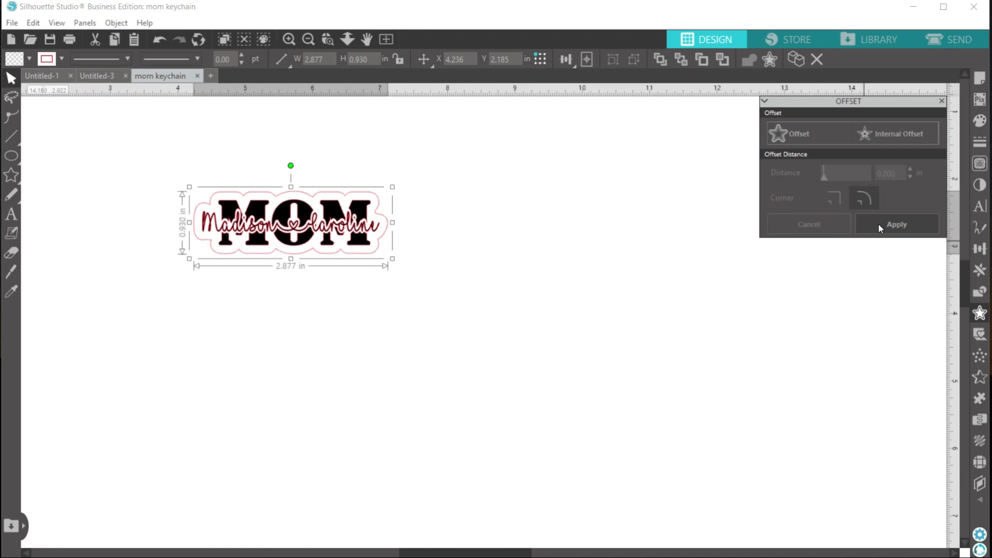
pyautogui.click(287, 42)
pyautogui.click(289, 40)
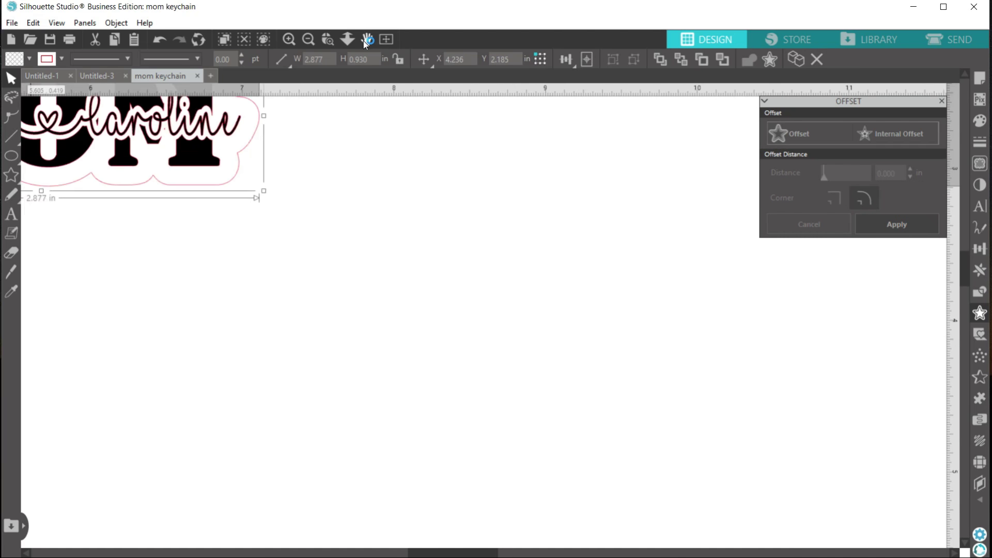
pyautogui.click(367, 39)
pyautogui.moveTo(324, 194); pyautogui.dragTo(606, 386)
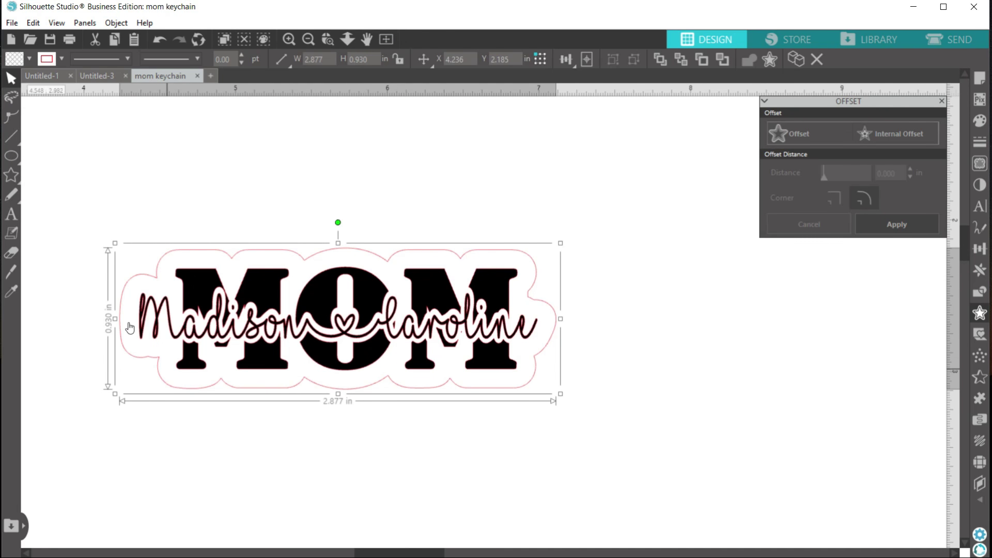
pyautogui.click(86, 228)
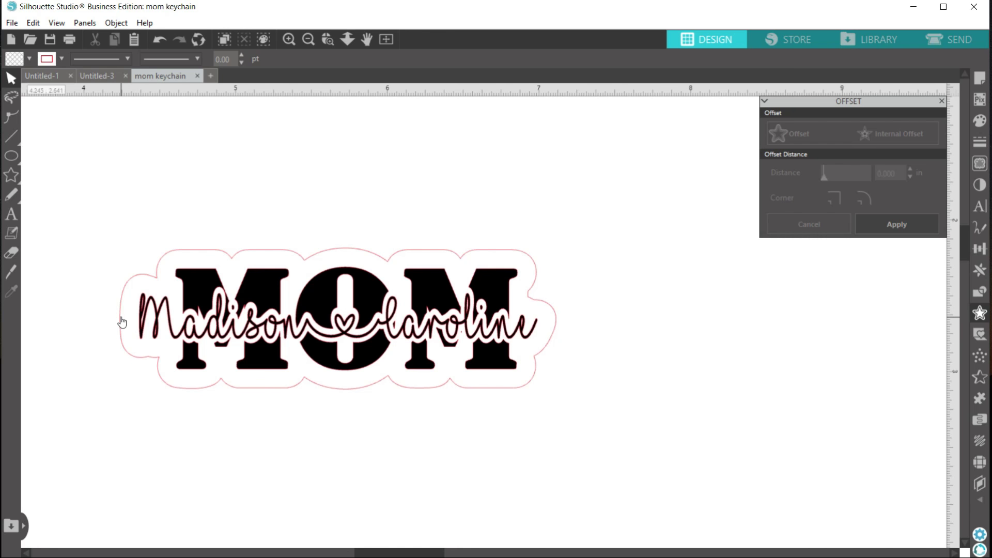
# Step: Pull the outline's left end outward and curve it into a rounded tab
pyautogui.doubleClick(120, 322)
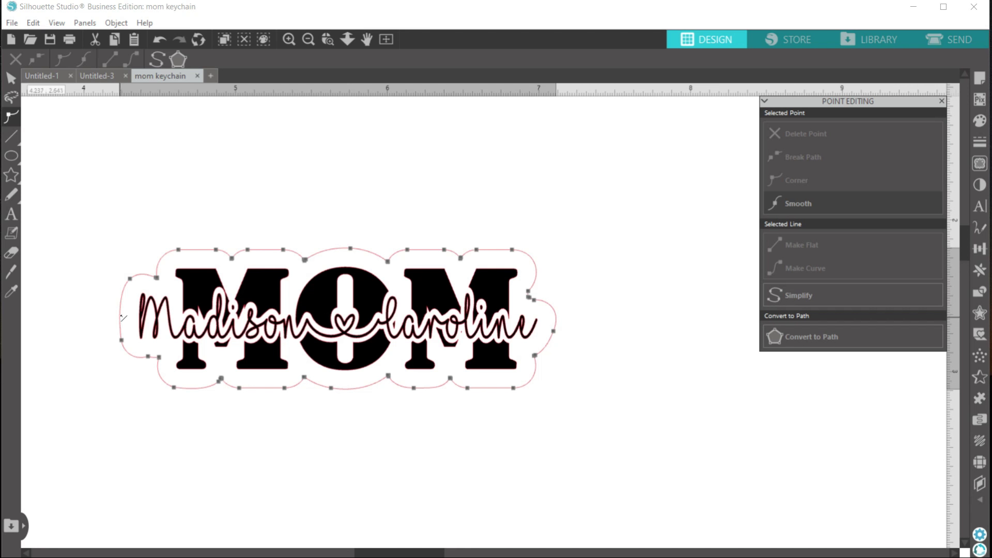
pyautogui.moveTo(124, 317); pyautogui.dragTo(115, 344)
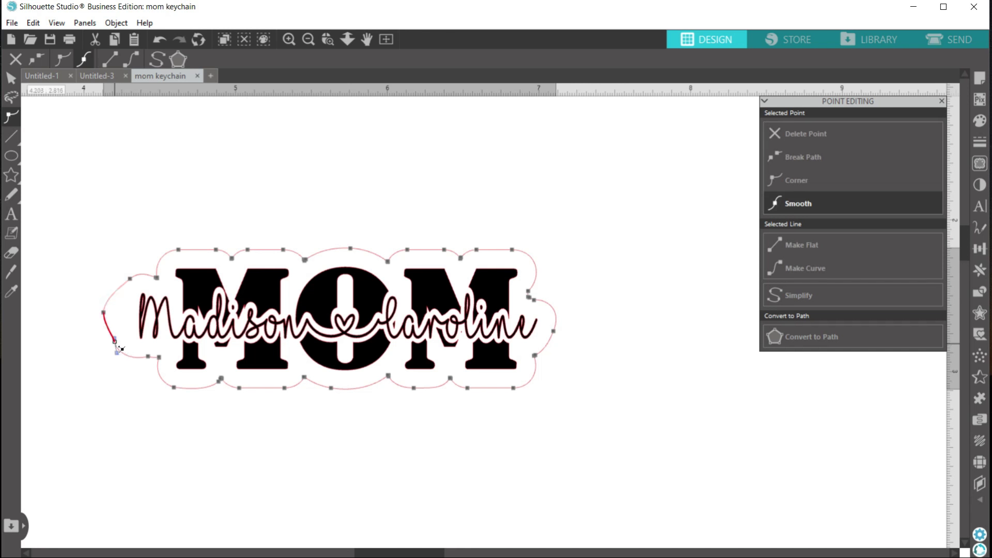
pyautogui.click(805, 268)
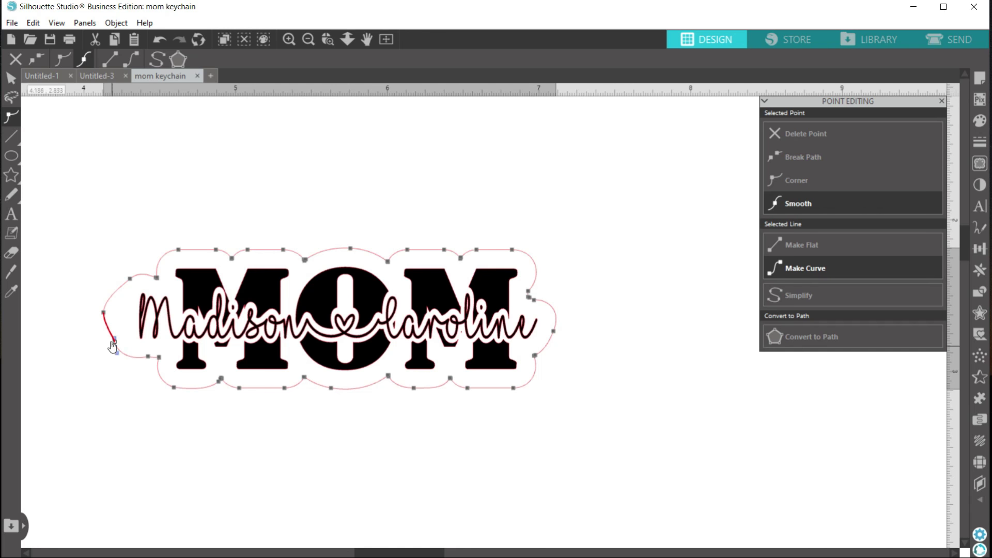
pyautogui.click(805, 272)
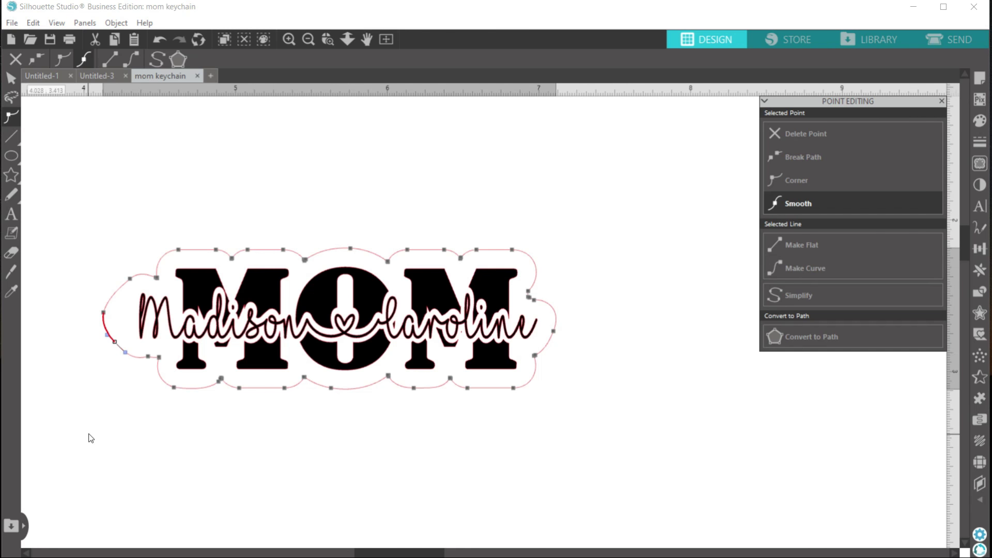
pyautogui.click(90, 439)
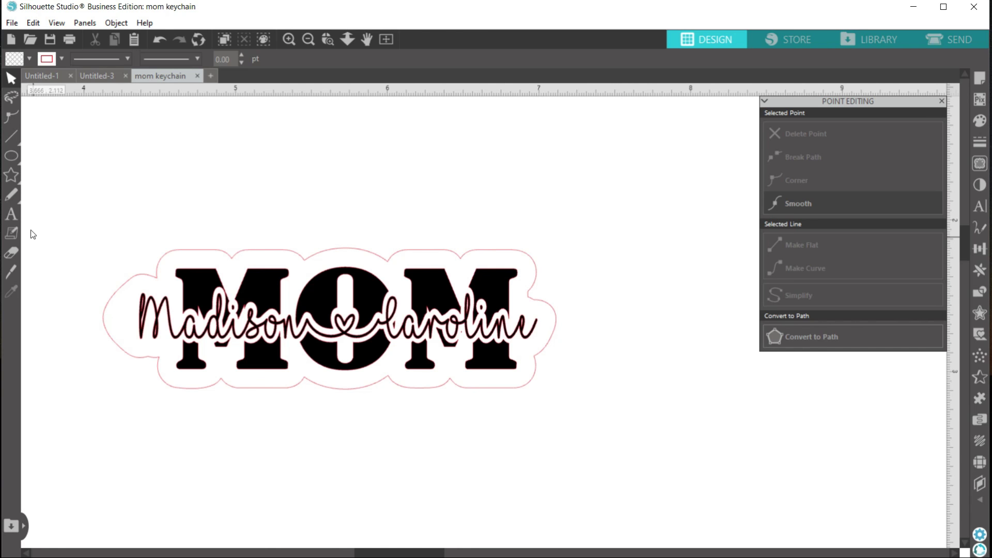
# Step: Choose the Ellipse drawing tool from the basic shapes
pyautogui.click(12, 176)
pyautogui.moveTo(12, 155)
pyautogui.click(67, 155)
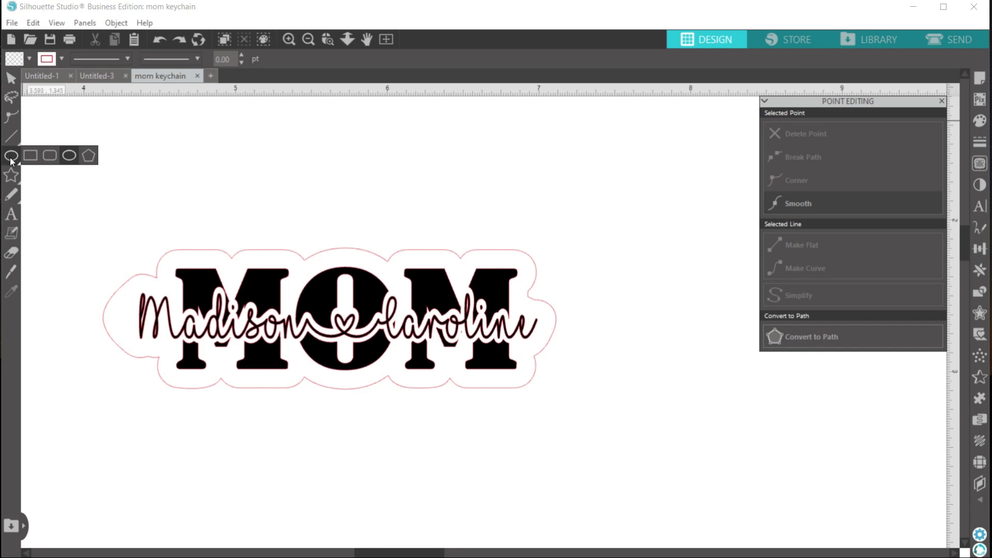
# Step: Draw a small ellipse and size it to 0.125 × 0.125 in
pyautogui.moveTo(11, 174)
pyautogui.moveTo(11, 155)
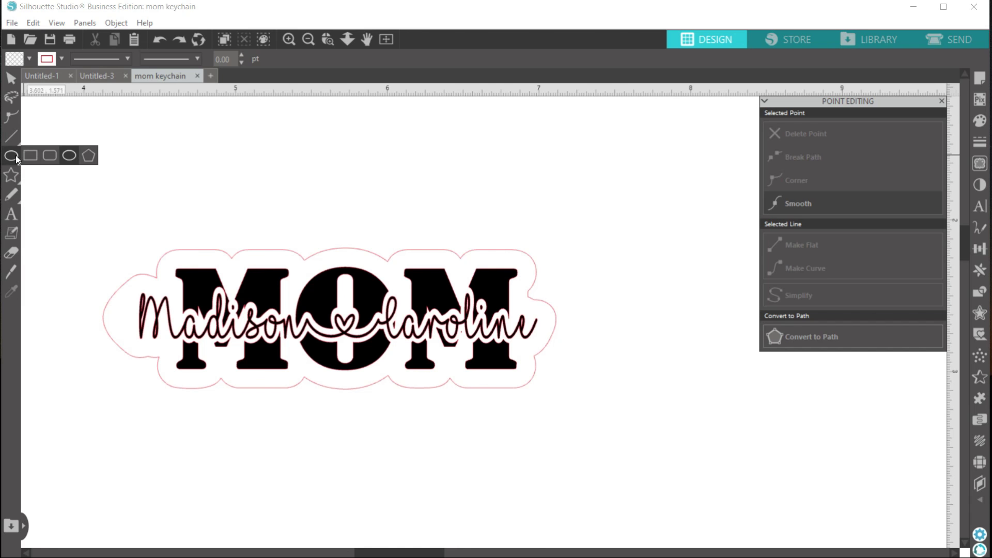
pyautogui.click(70, 155)
pyautogui.moveTo(68, 253); pyautogui.dragTo(83, 272)
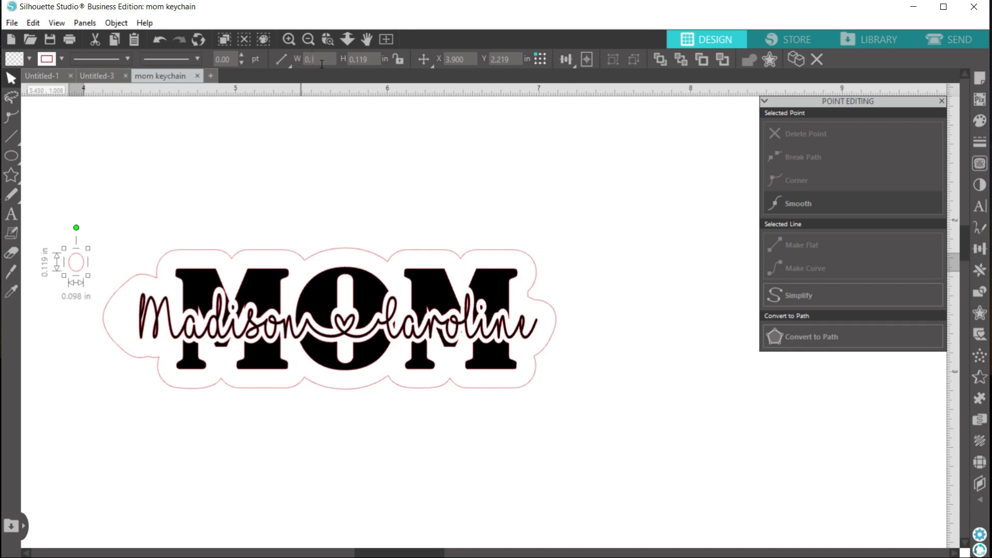
pyautogui.click(321, 61)
pyautogui.write('0.125')
pyautogui.press('Return')
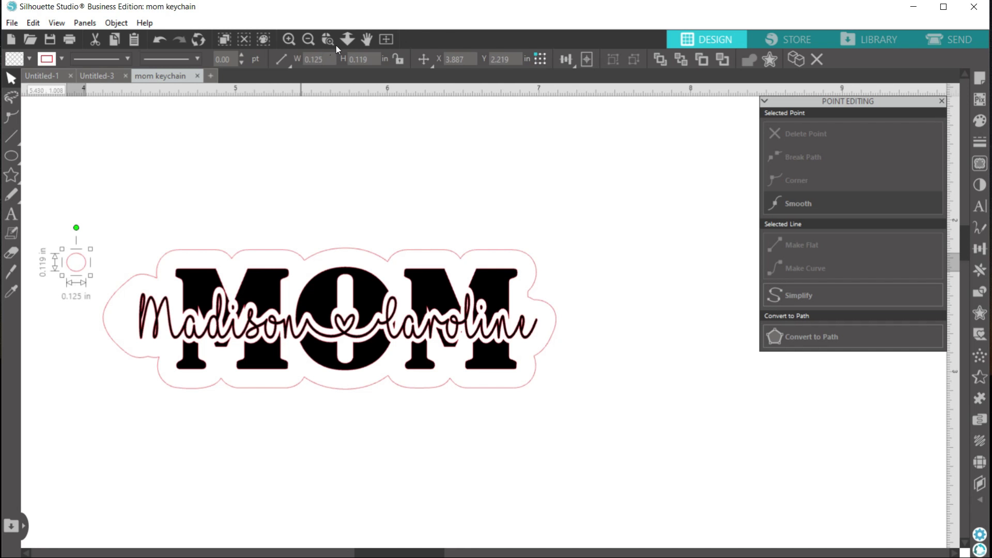
pyautogui.click(377, 58)
pyautogui.write('0.125')
pyautogui.press('Return')
# Step: Move the circle onto the left tab and group it with the whole keychain
pyautogui.moveTo(84, 272); pyautogui.dragTo(129, 328)
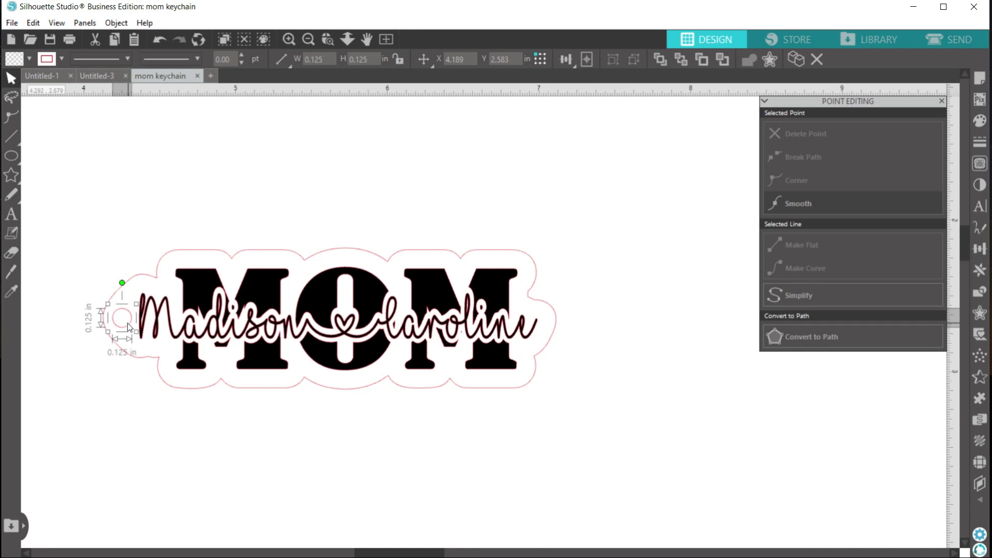
pyautogui.click(90, 265)
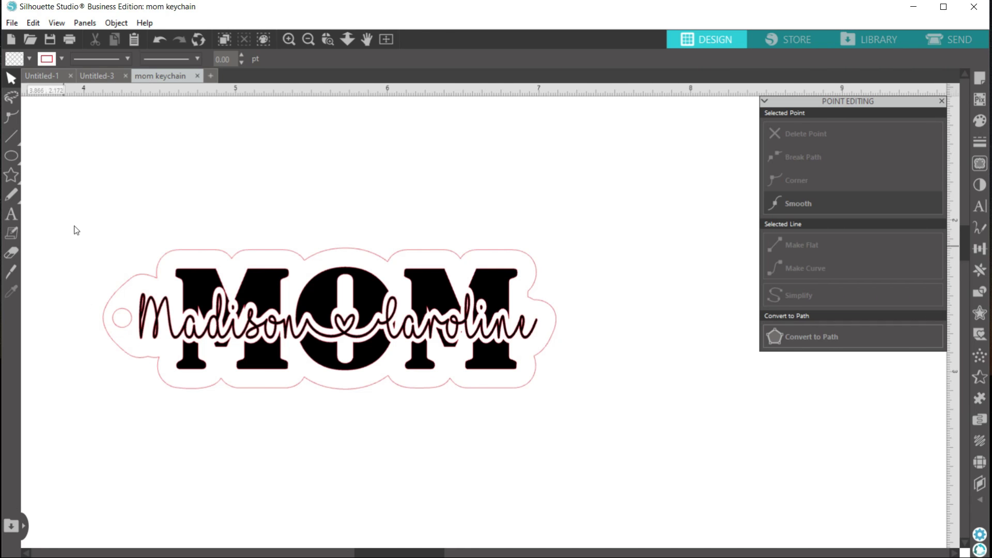
pyautogui.moveTo(78, 230); pyautogui.dragTo(568, 381)
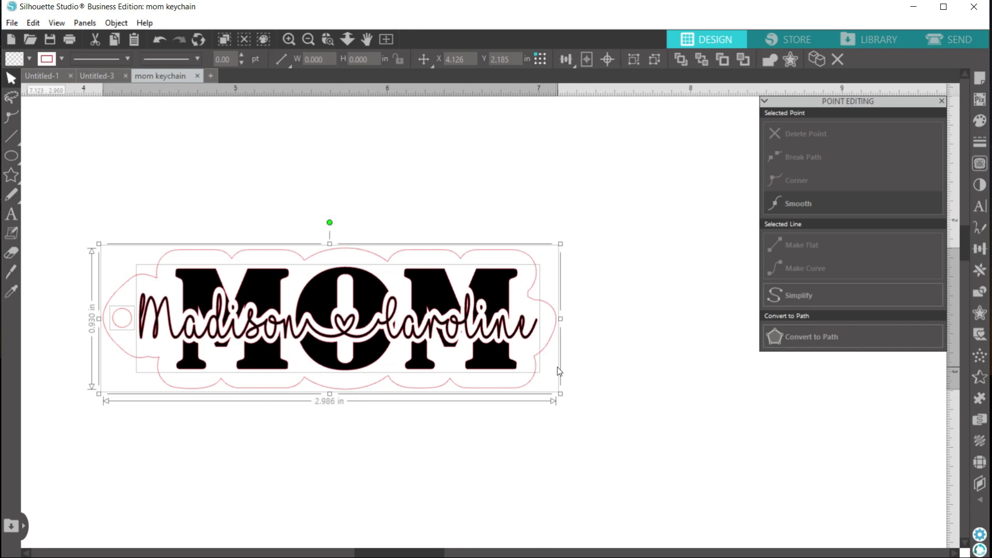
pyautogui.rightClick(558, 369)
pyautogui.click(587, 381)
pyautogui.click(388, 453)
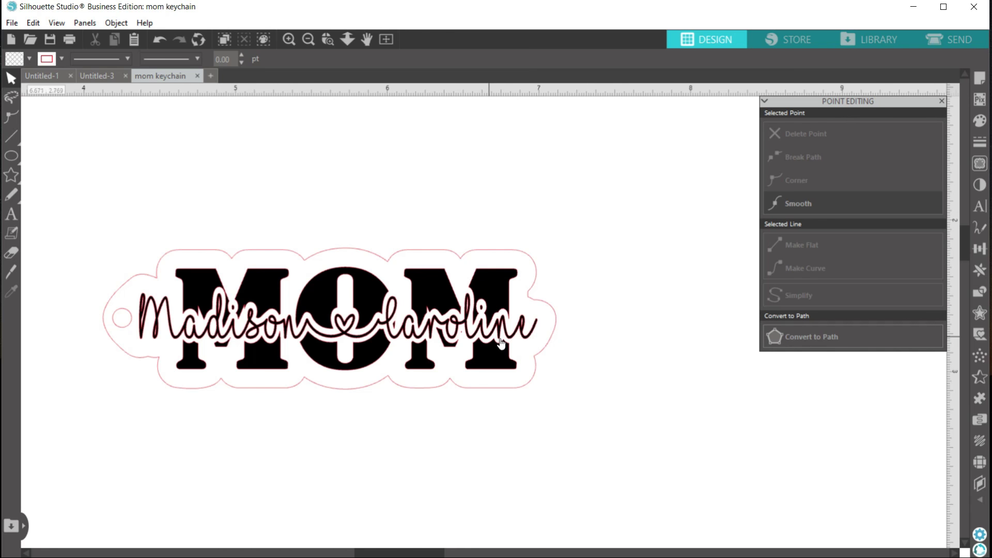
# Step: Save the keychain to the Desktop as 'mom keychain' in SVG format
pyautogui.click(942, 102)
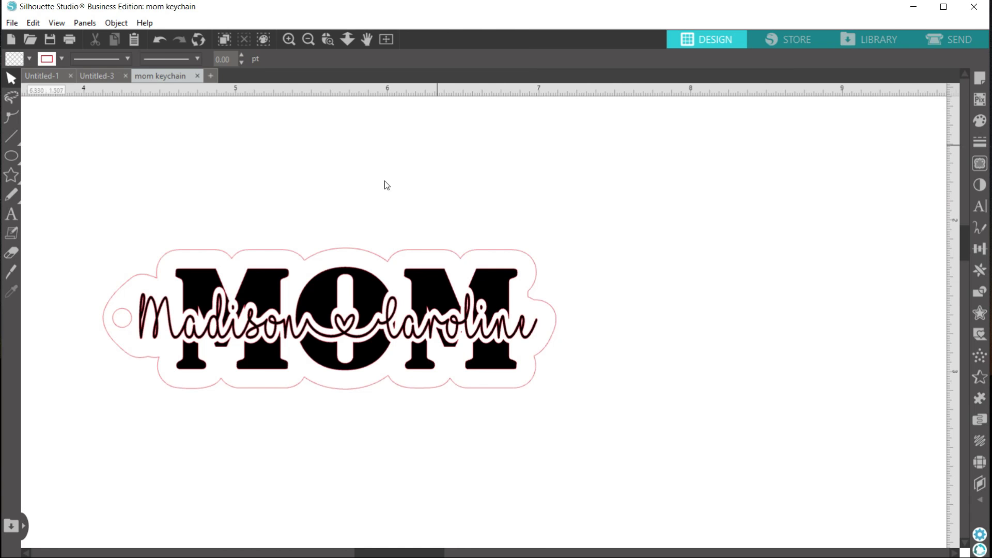
pyautogui.click(11, 22)
pyautogui.moveTo(46, 141)
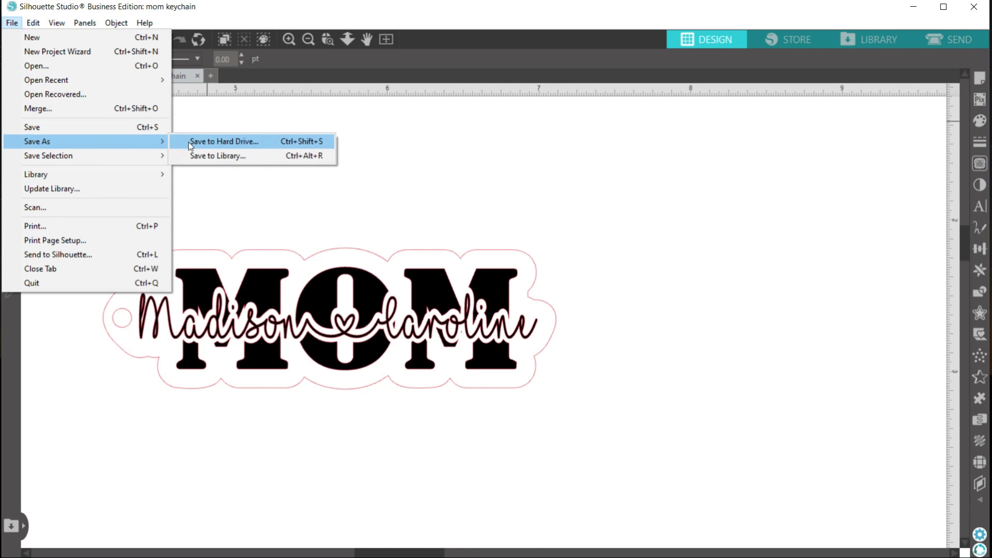
pyautogui.click(223, 141)
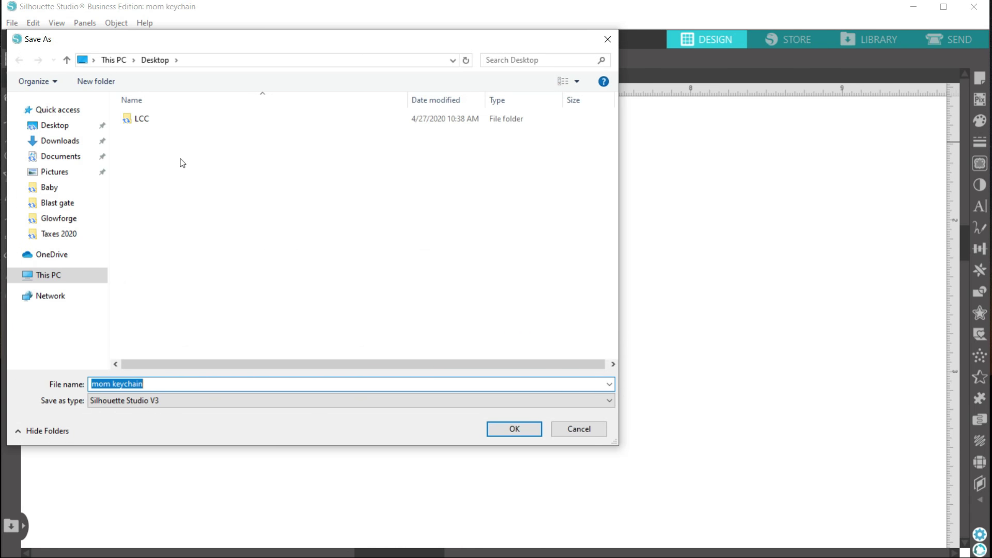
pyautogui.click(67, 125)
pyautogui.click(199, 401)
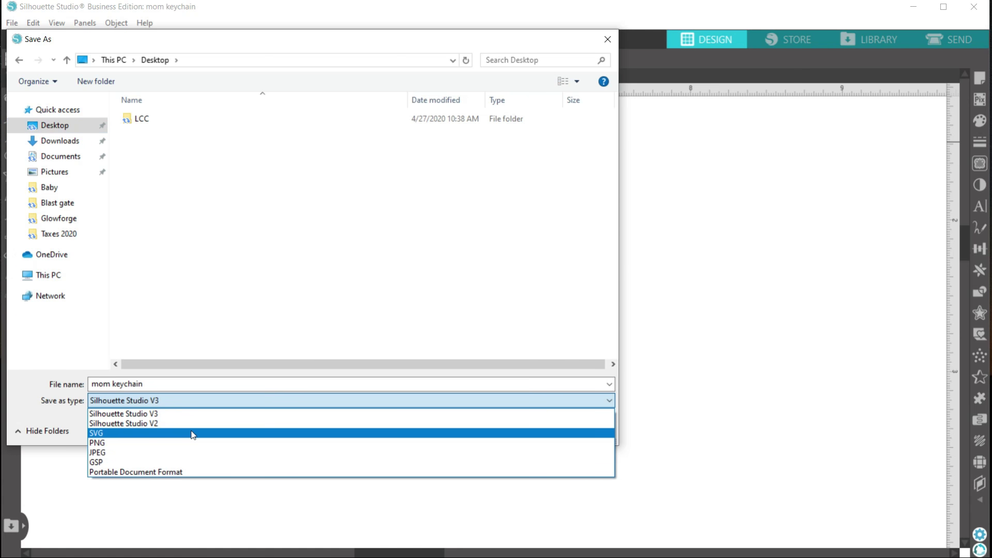
pyautogui.click(192, 435)
pyautogui.press('Return')
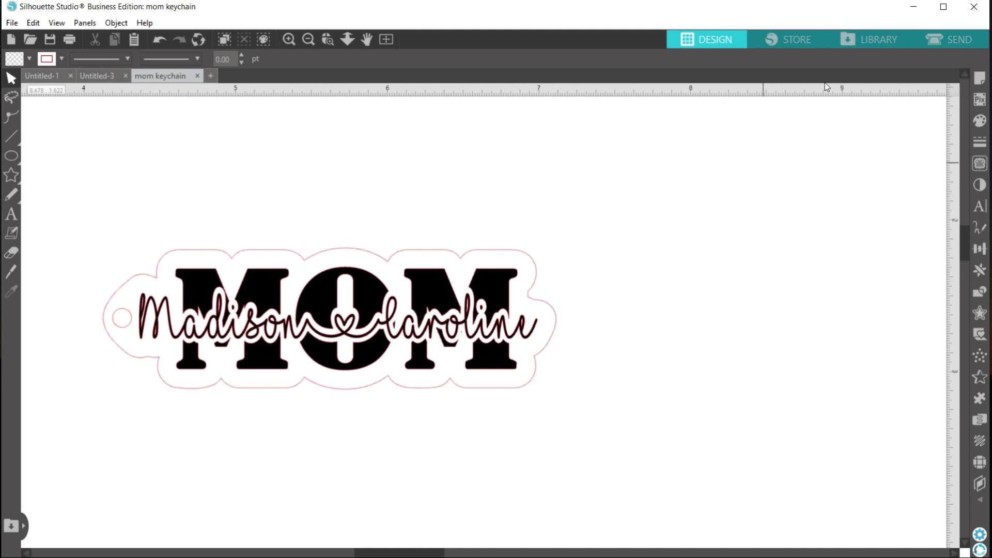
# Step: Upload the 'mom keychain' SVG from the Desktop as a new Glowforge design
pyautogui.click(915, 10)
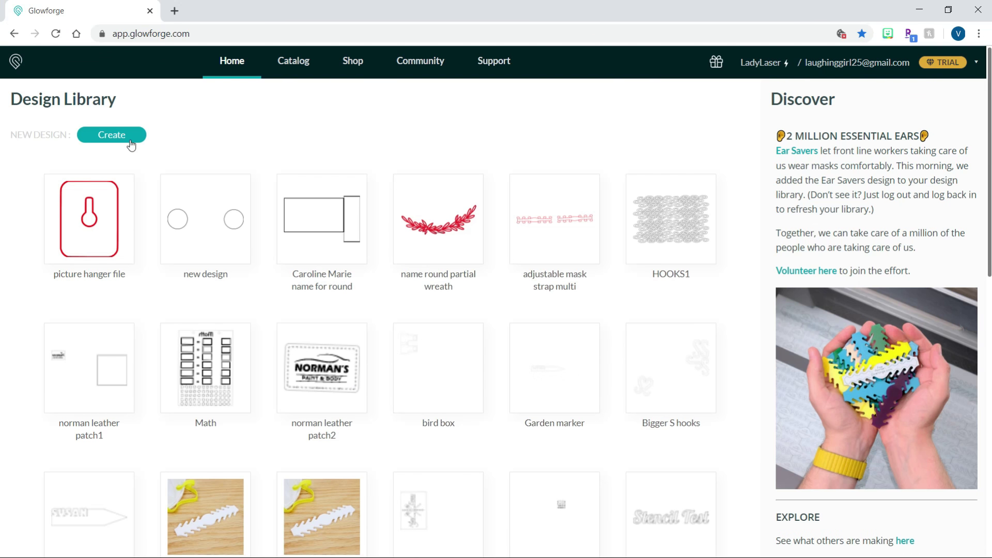
pyautogui.click(111, 139)
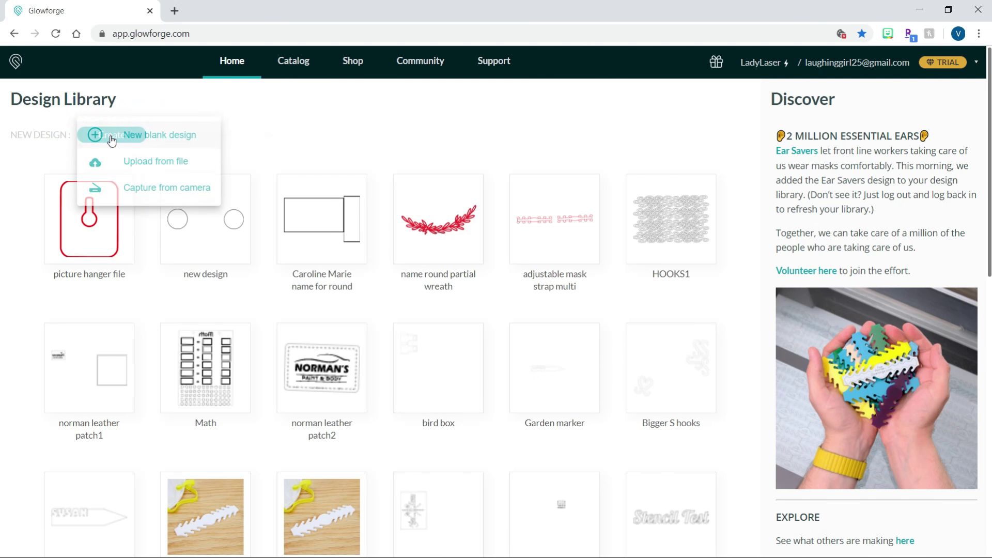
pyautogui.click(136, 162)
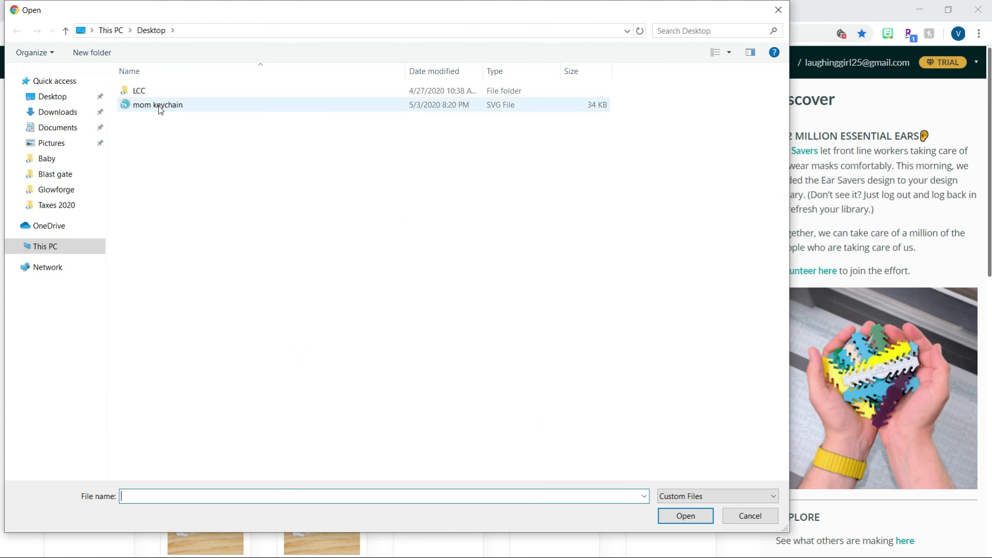
pyautogui.click(160, 108)
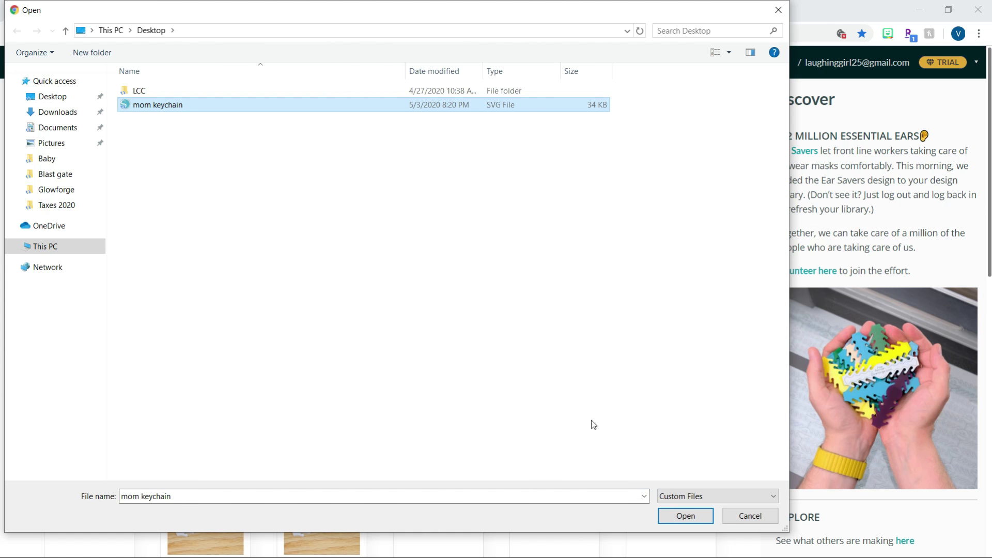
pyautogui.click(678, 516)
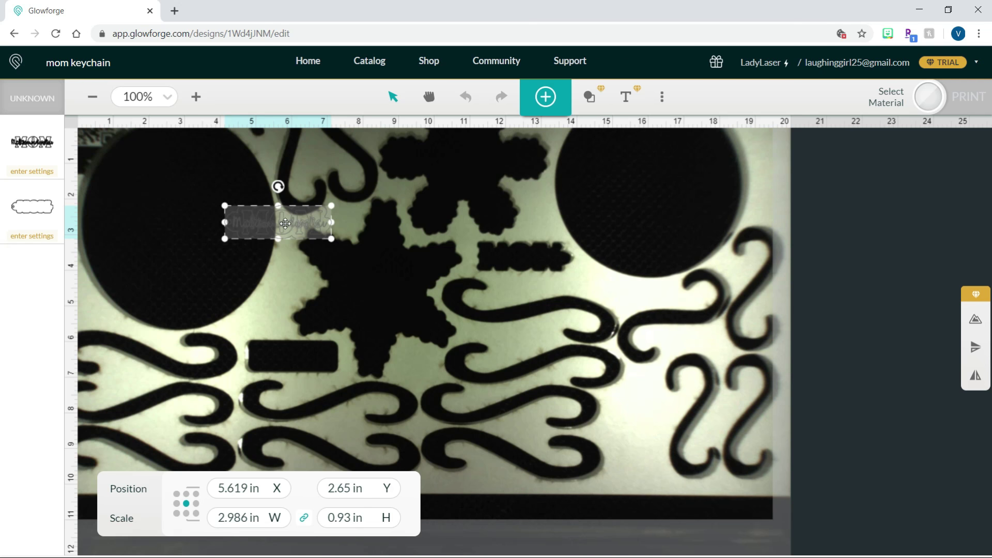
# Step: Move the keychain to the bed's lower right and set the material to Medium Clear Acrylic
pyautogui.moveTo(299, 225); pyautogui.dragTo(670, 430)
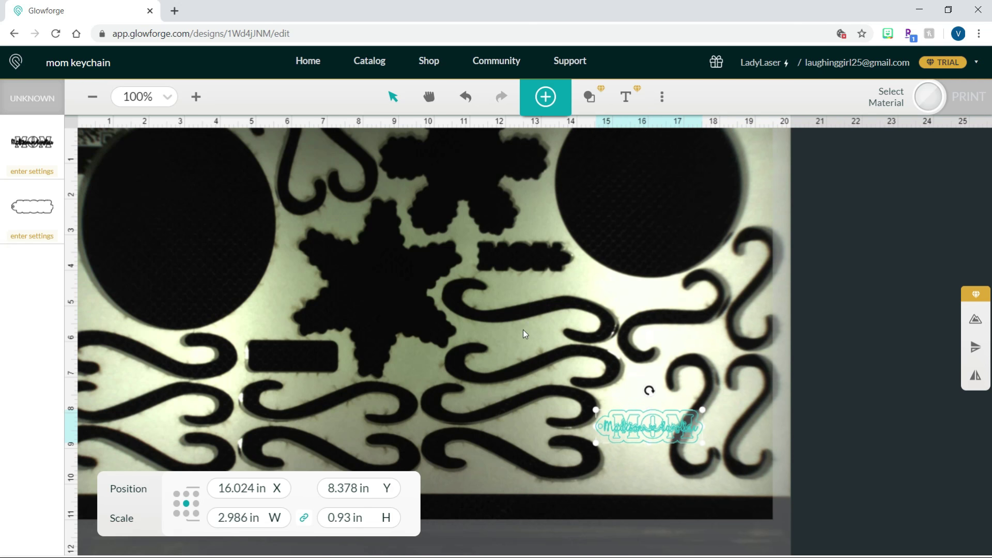
pyautogui.click(32, 98)
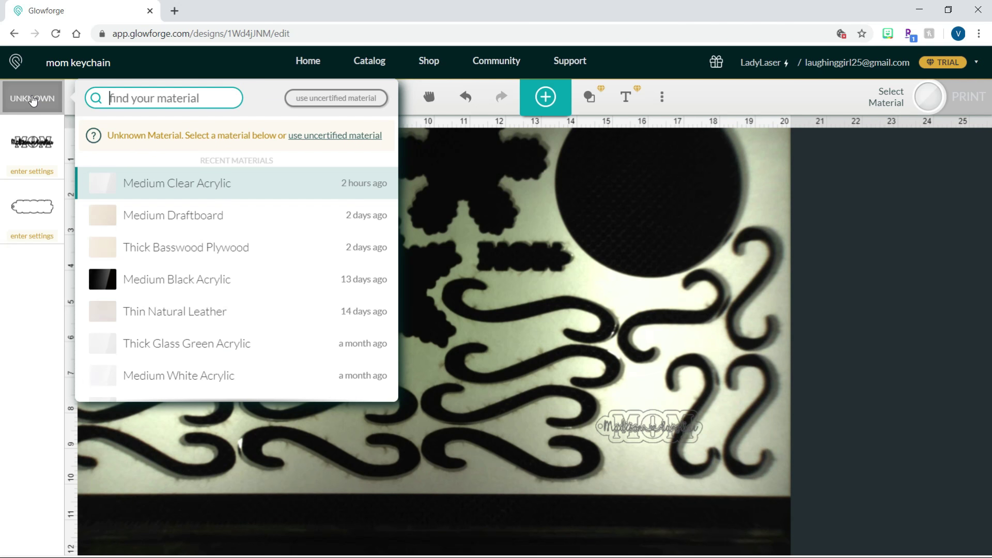
pyautogui.moveTo(184, 185)
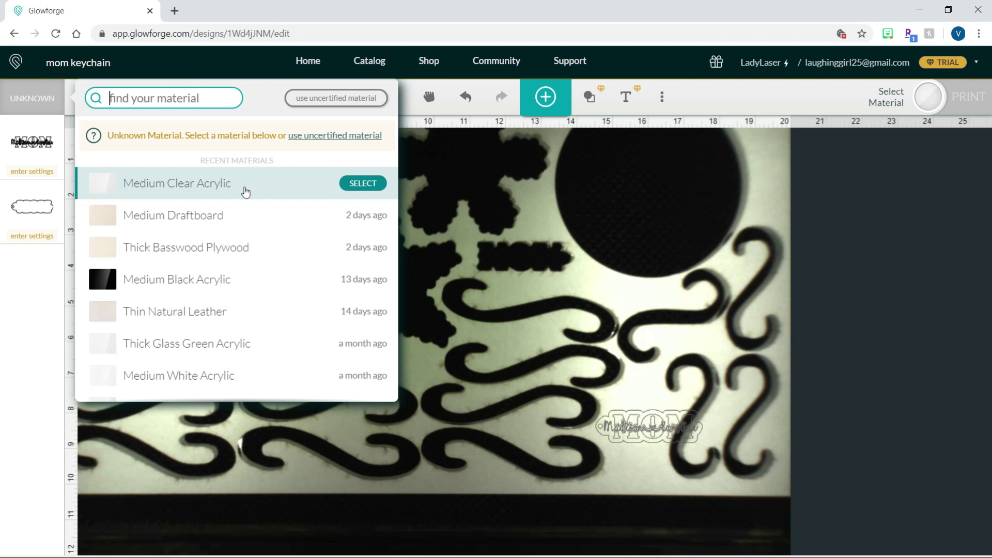
pyautogui.click(359, 186)
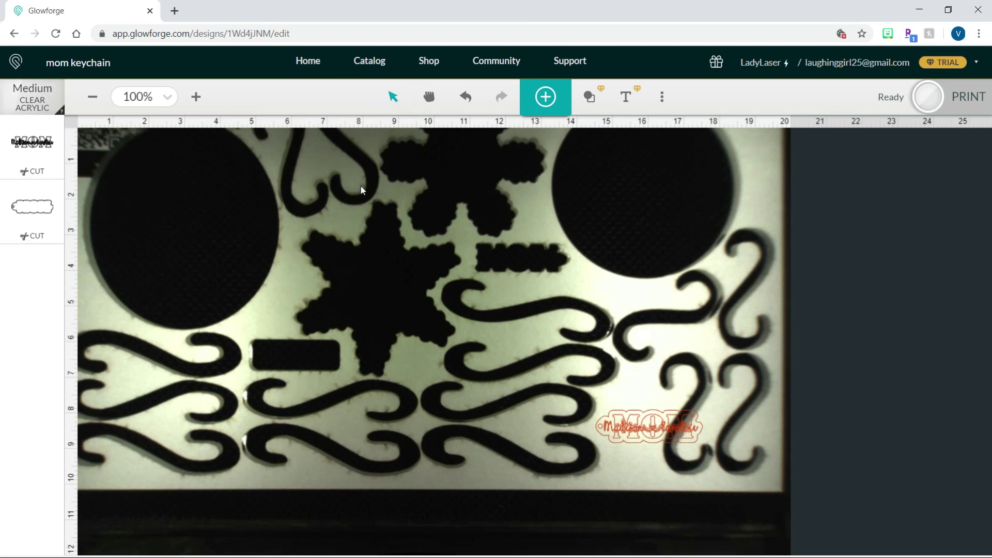
# Step: Set the MOM part to Engrave using the PG acrylic defocus preset
pyautogui.click(33, 157)
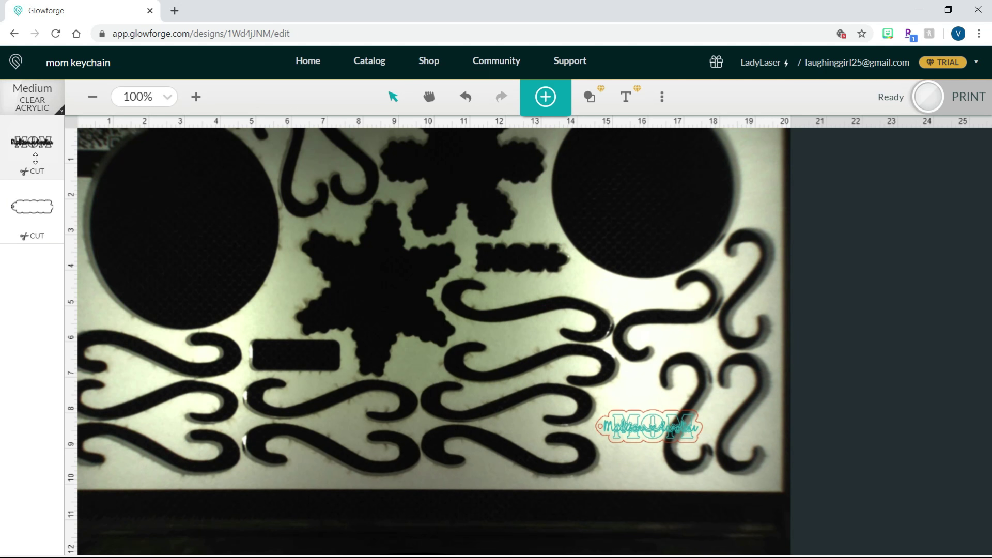
pyautogui.click(35, 158)
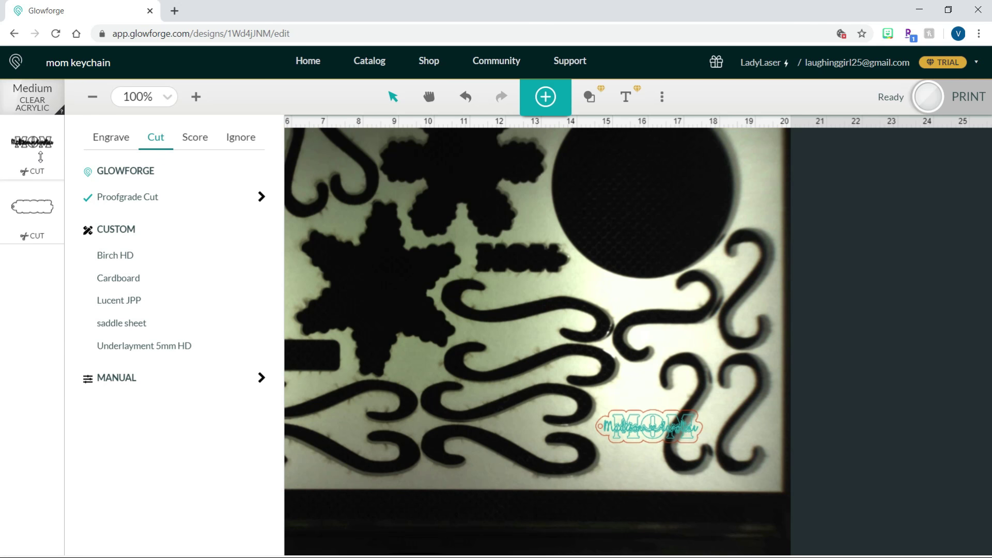
pyautogui.click(106, 149)
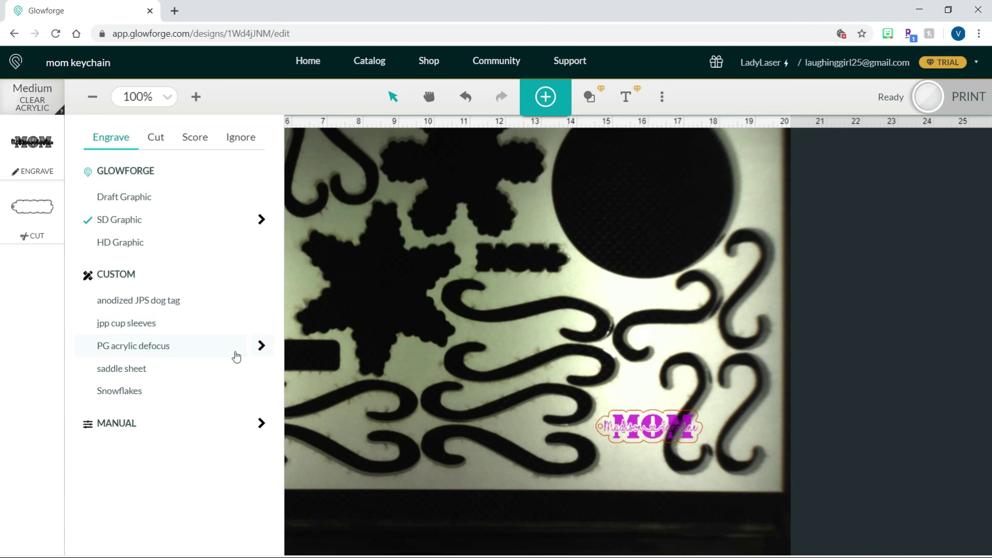
pyautogui.click(262, 346)
# Step: Change the engrave focus height to 0.200 in
pyautogui.click(145, 332)
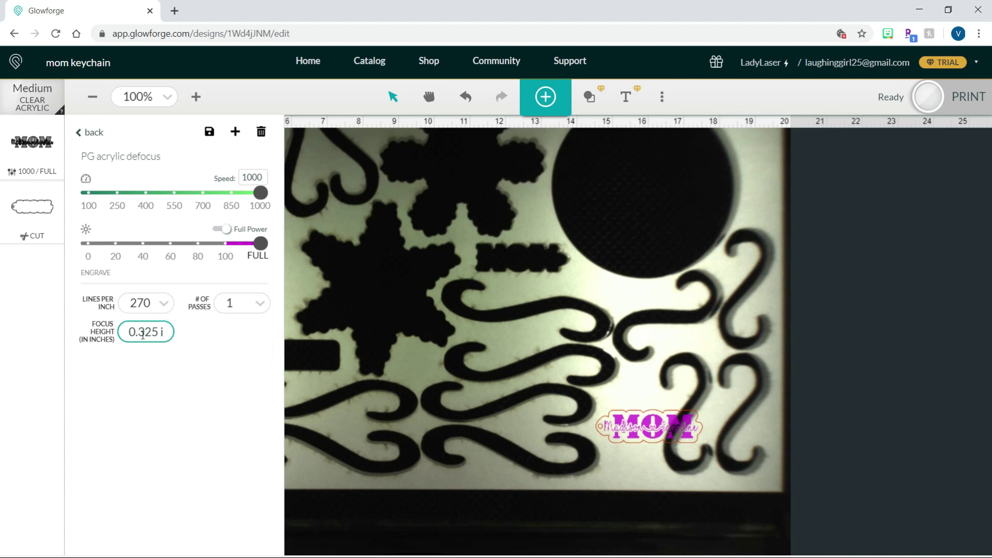
pyautogui.press('BackSpace')
pyautogui.write('1')
pyautogui.press('BackSpace')
pyautogui.press('BackSpace')
pyautogui.write('20')
pyautogui.press('Delete')
pyautogui.write('0')
# Step: Rotate the MOM keychain upright (0.973 × 2.985 in) and flip it vertically
pyautogui.click(646, 427)
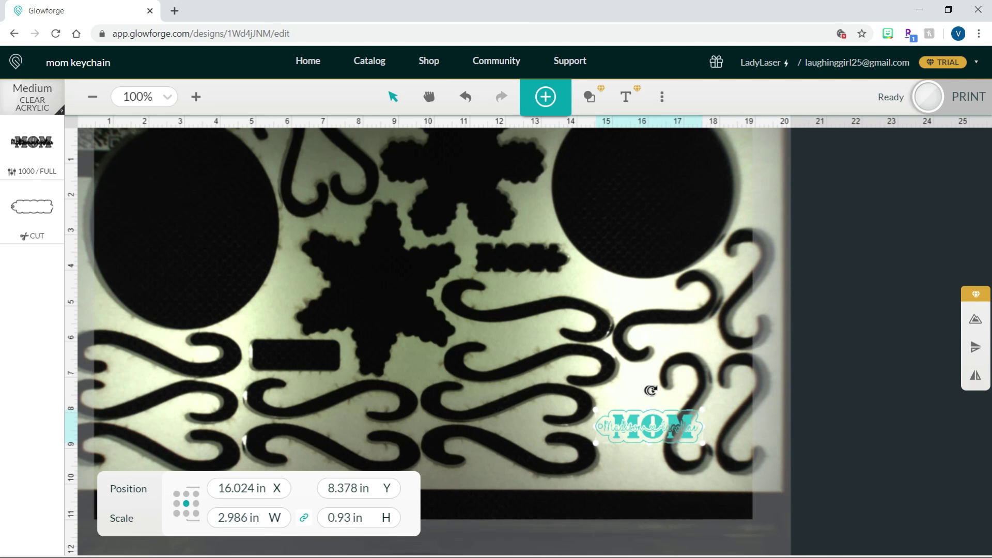
pyautogui.moveTo(650, 390); pyautogui.dragTo(643, 411)
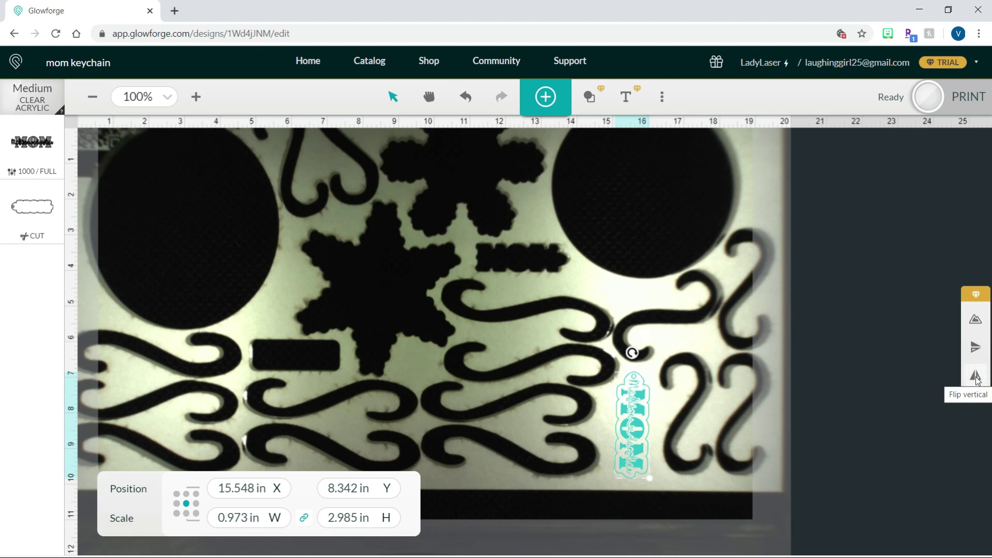
pyautogui.click(975, 376)
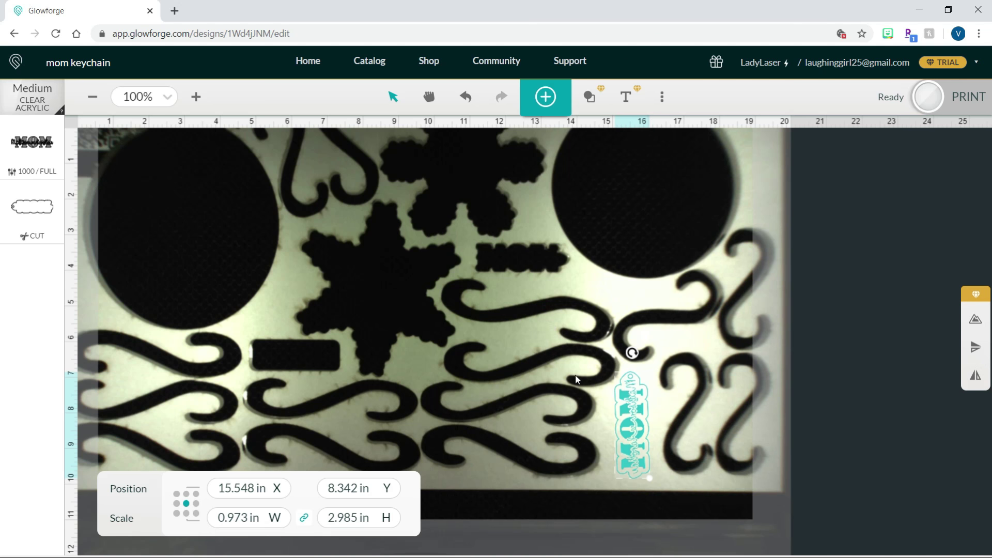
pyautogui.click(631, 352)
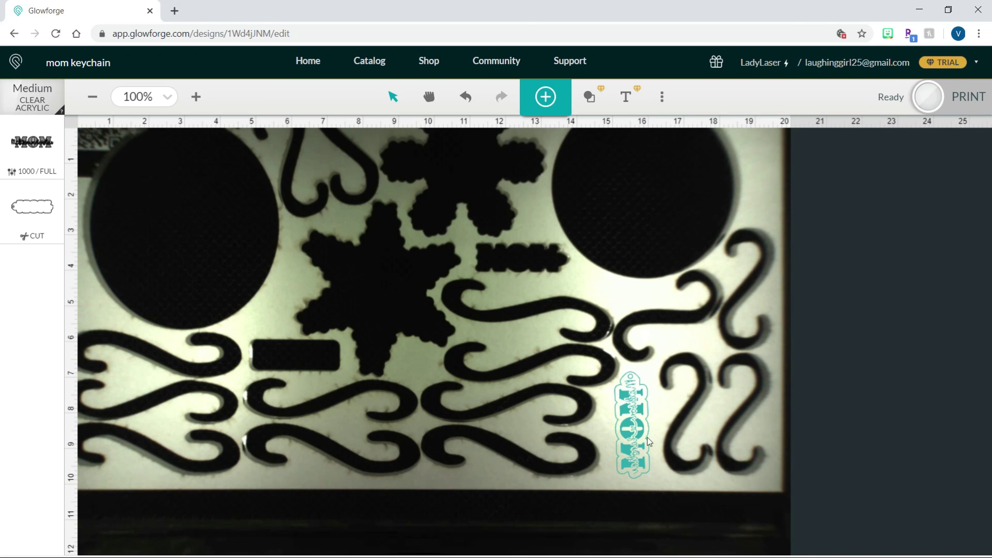
pyautogui.click(928, 102)
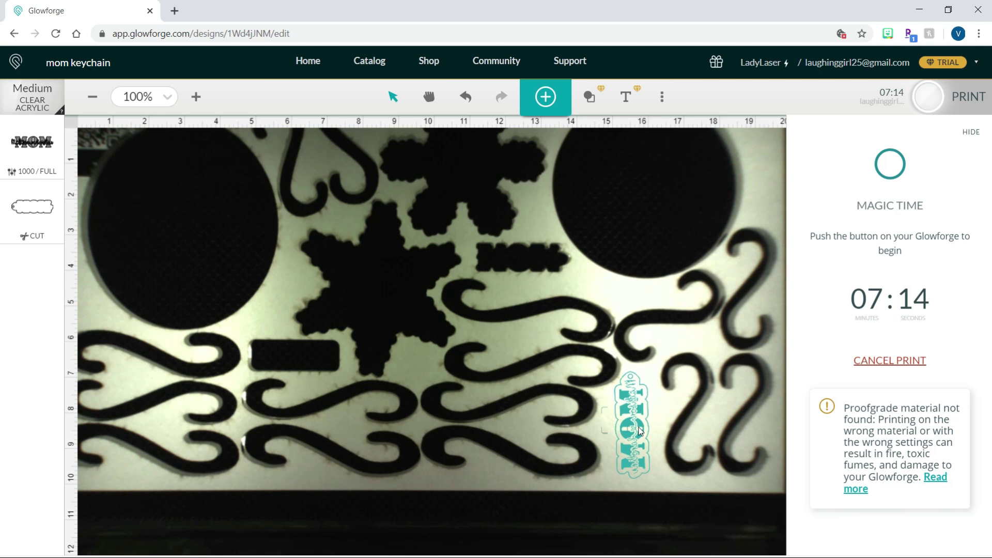
pyautogui.click(641, 430)
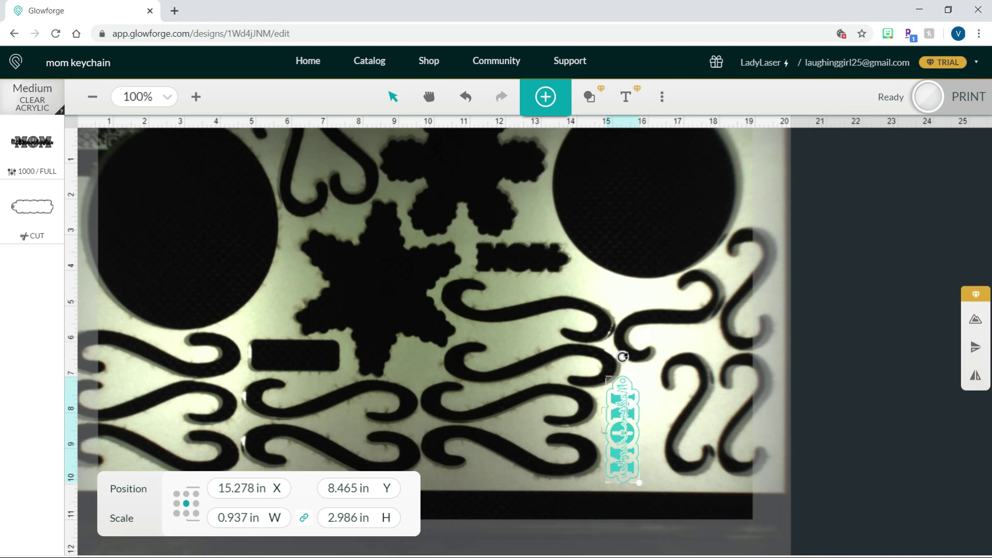
# Step: Rotate the MOM keychain a quarter turn until it lies horizontally
pyautogui.moveTo(621, 358); pyautogui.dragTo(692, 425)
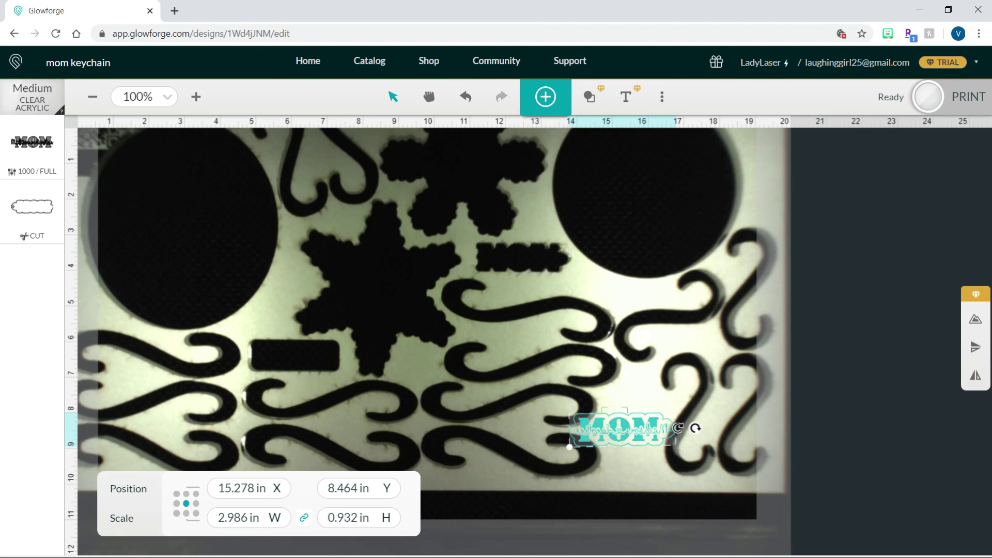
pyautogui.moveTo(633, 429); pyautogui.dragTo(653, 406)
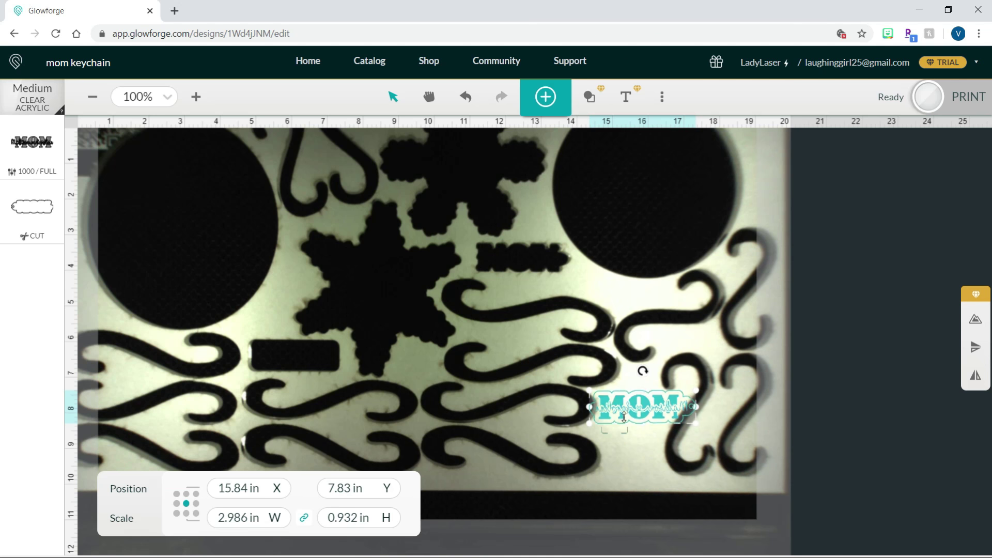
pyautogui.moveTo(642, 370); pyautogui.dragTo(613, 406)
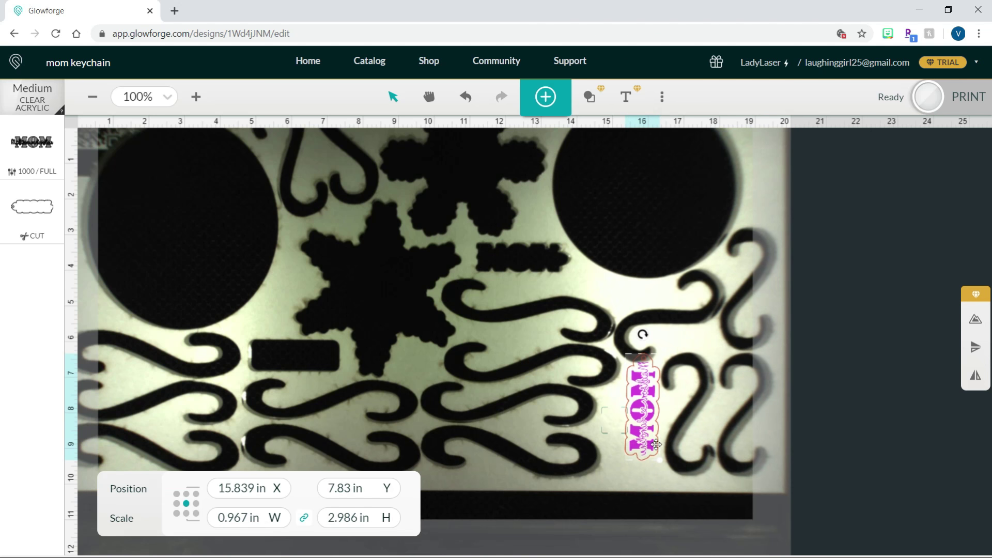
pyautogui.moveTo(643, 336); pyautogui.dragTo(715, 405)
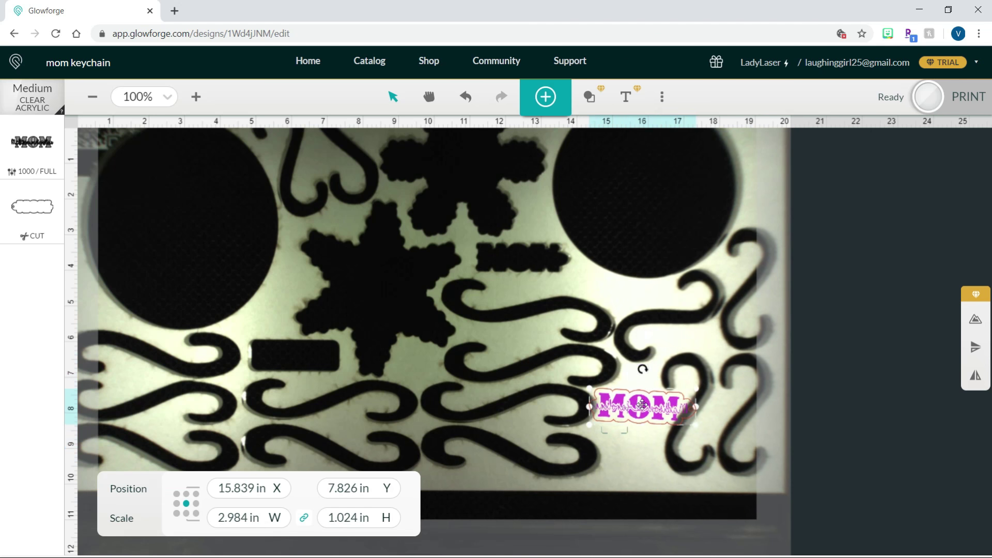
# Step: Position the horizontal keychain in the lower right of the bed and send it to print
pyautogui.moveTo(599, 418); pyautogui.dragTo(594, 441)
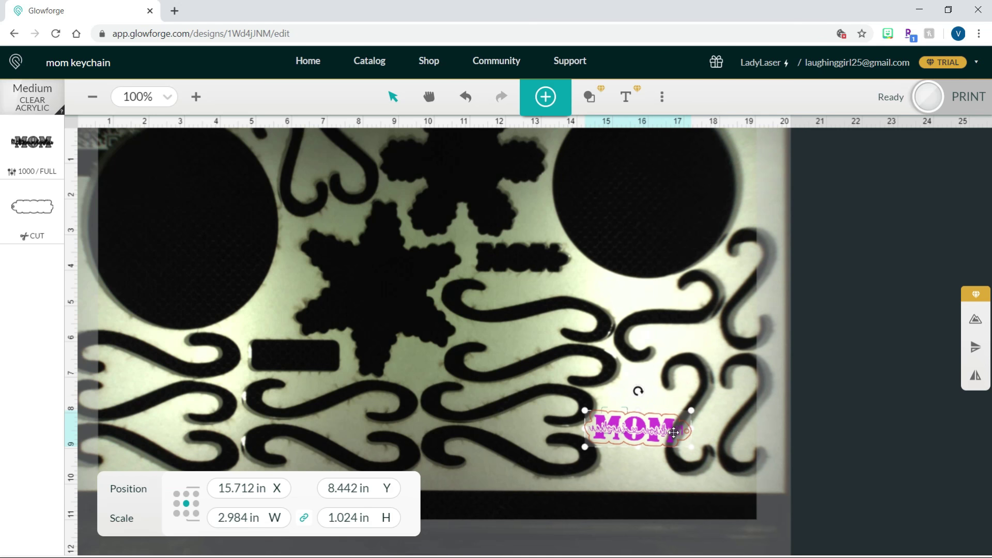
pyautogui.moveTo(652, 429); pyautogui.dragTo(652, 406)
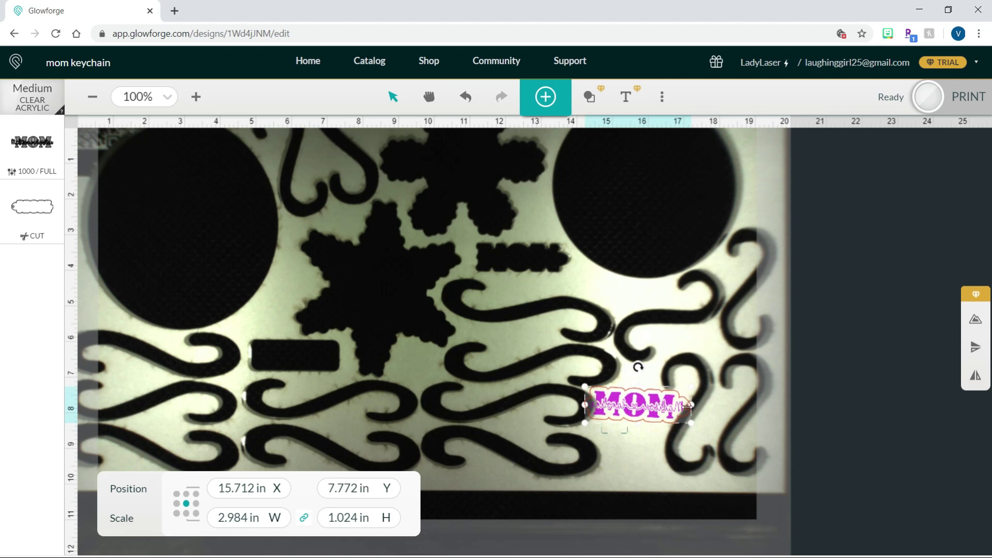
pyautogui.moveTo(639, 366); pyautogui.dragTo(638, 367)
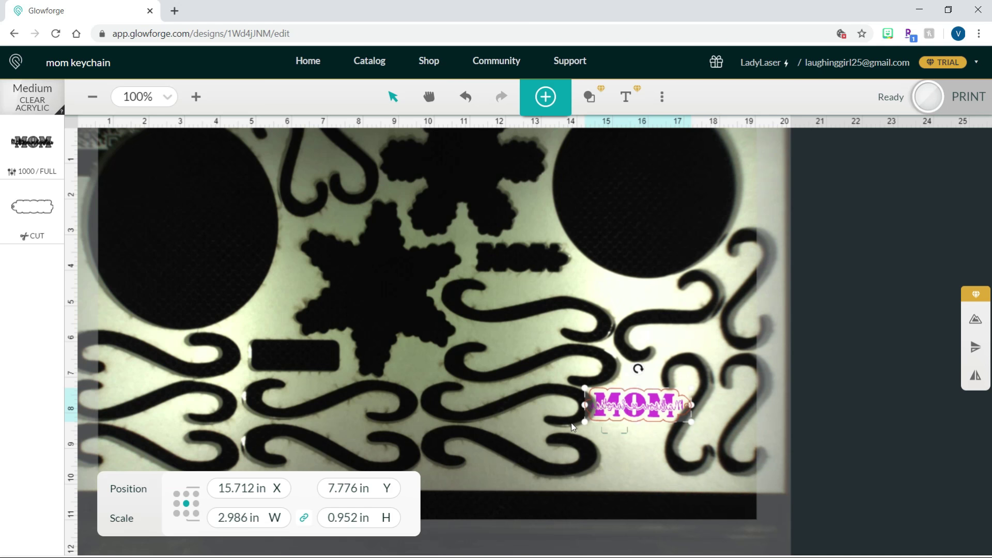
pyautogui.click(929, 97)
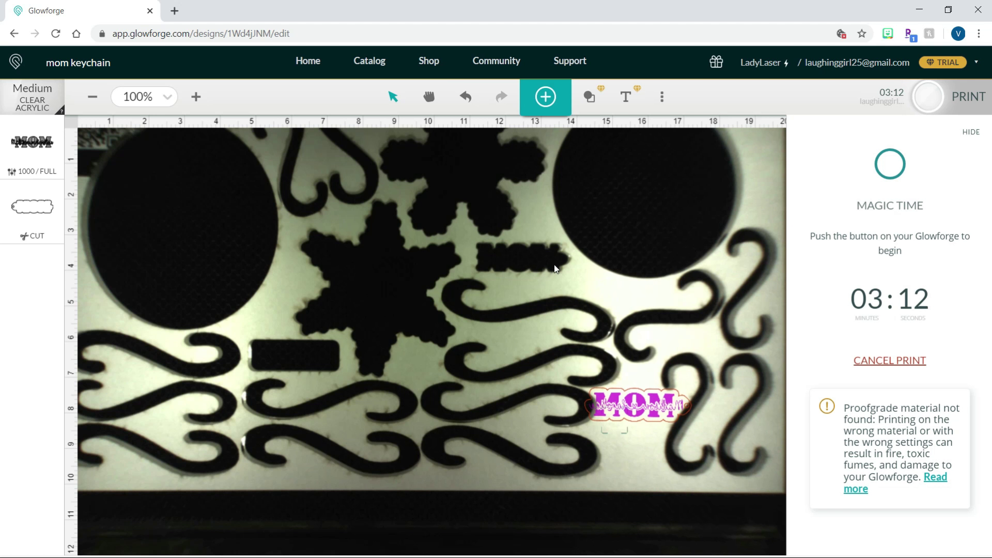
# Step: Cancel the print twice and dismiss the Print Cancelled notice so the app returns to Ready
pyautogui.click(890, 360)
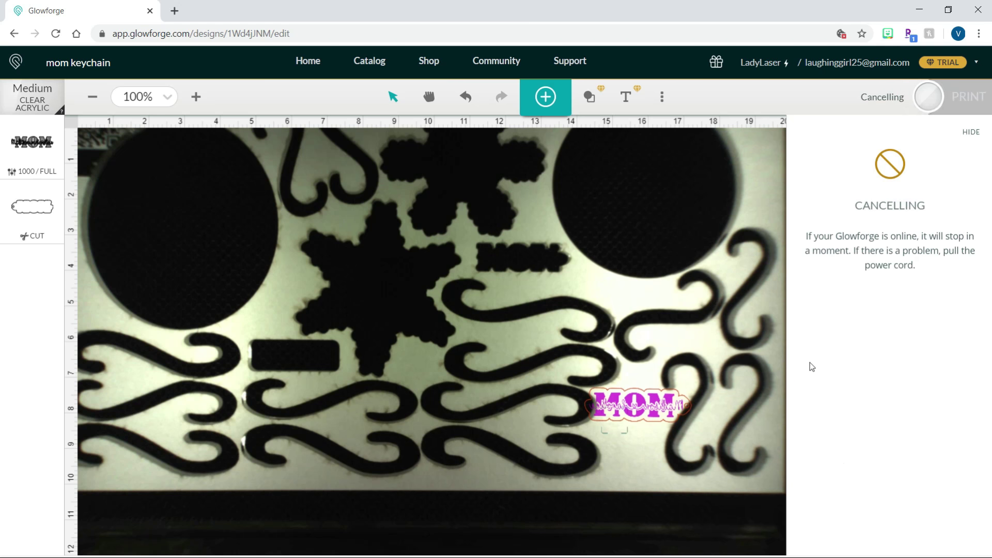
pyautogui.click(969, 132)
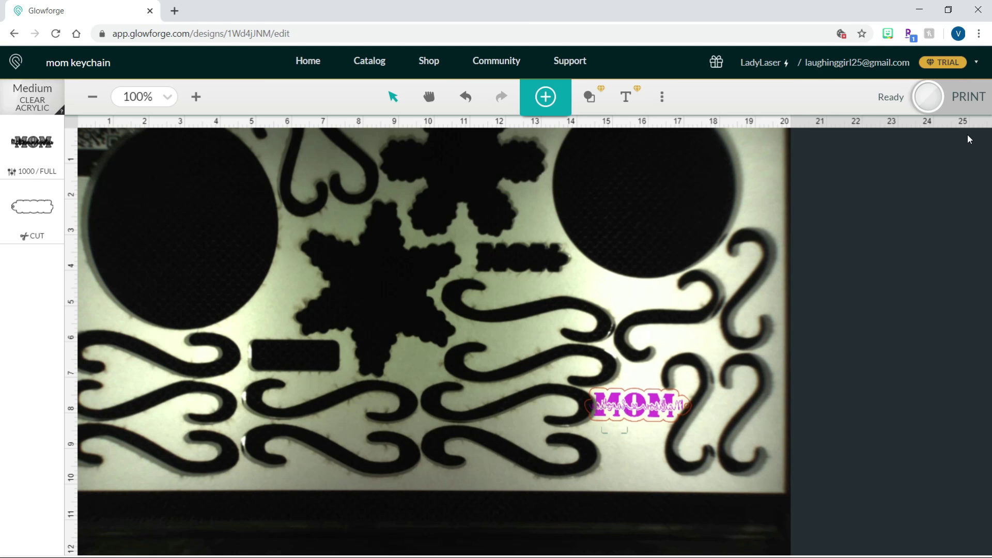
pyautogui.click(937, 101)
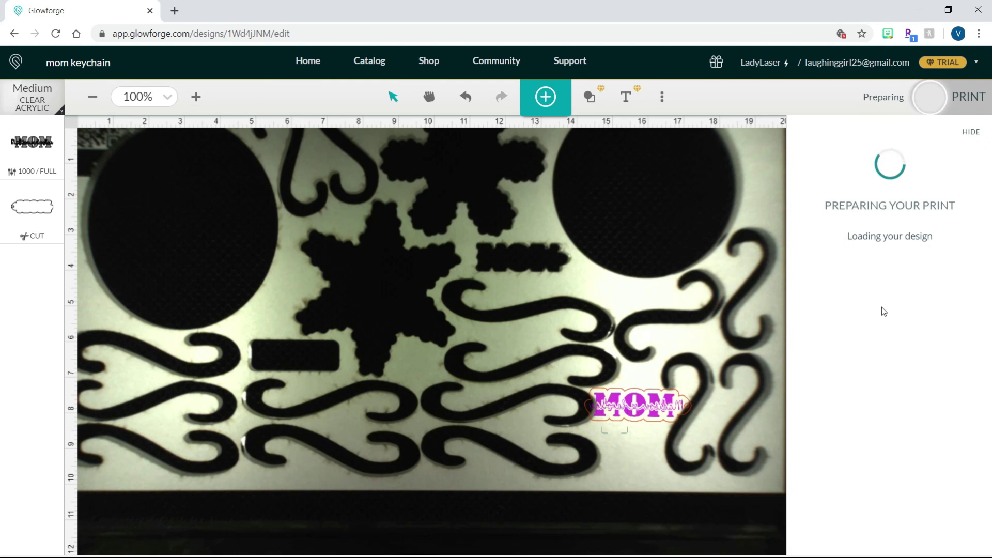
pyautogui.click(889, 293)
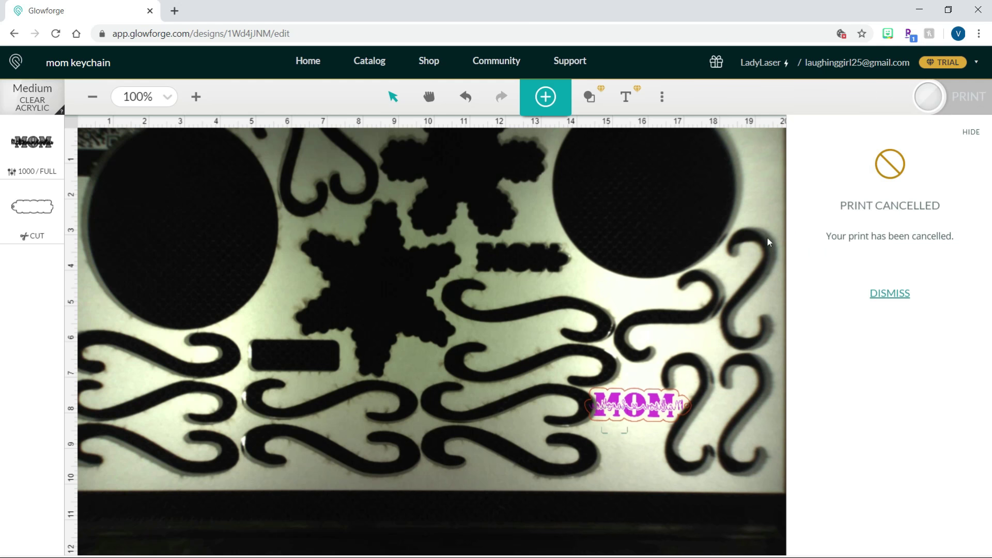
pyautogui.click(883, 293)
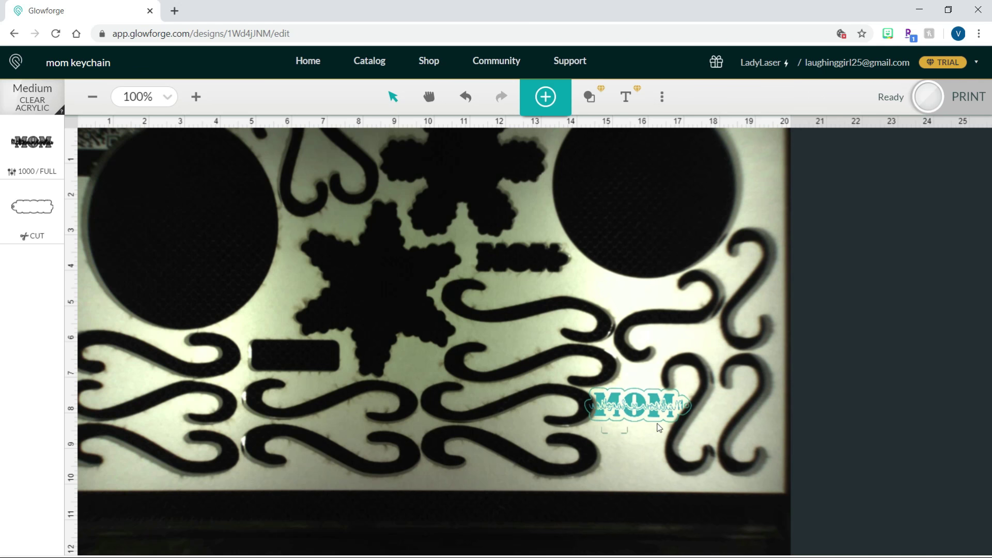